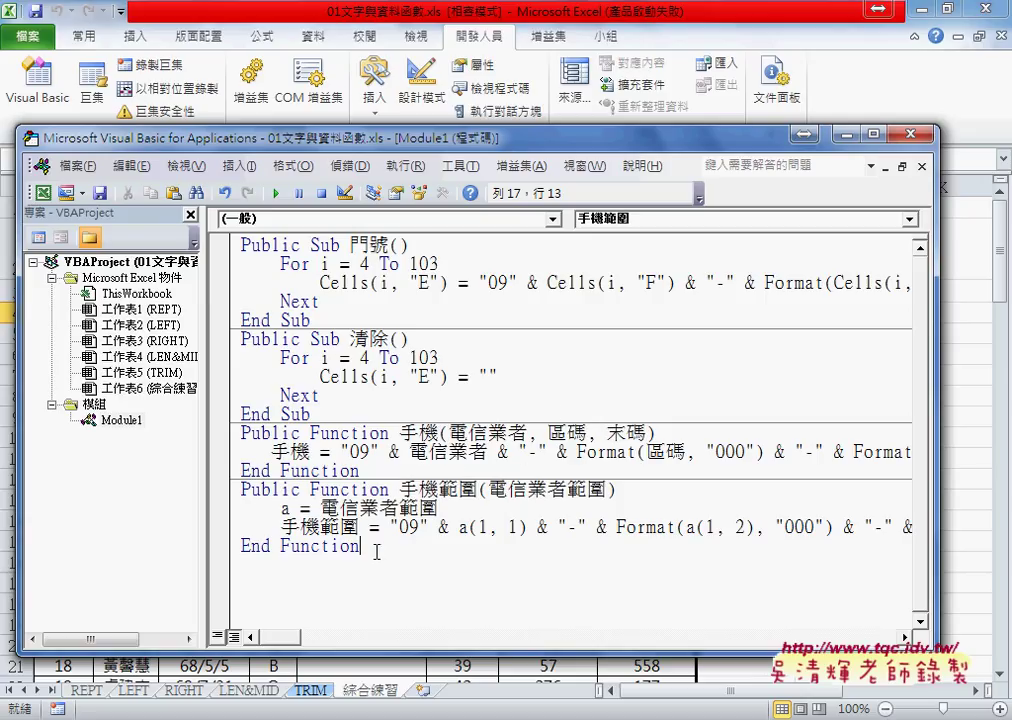
# Step: Highlight the Sub and Function keywords in Module1 to contrast 門號 with 手機 and 手機範圍
pyautogui.moveTo(310, 433); pyautogui.dragTo(391, 433)
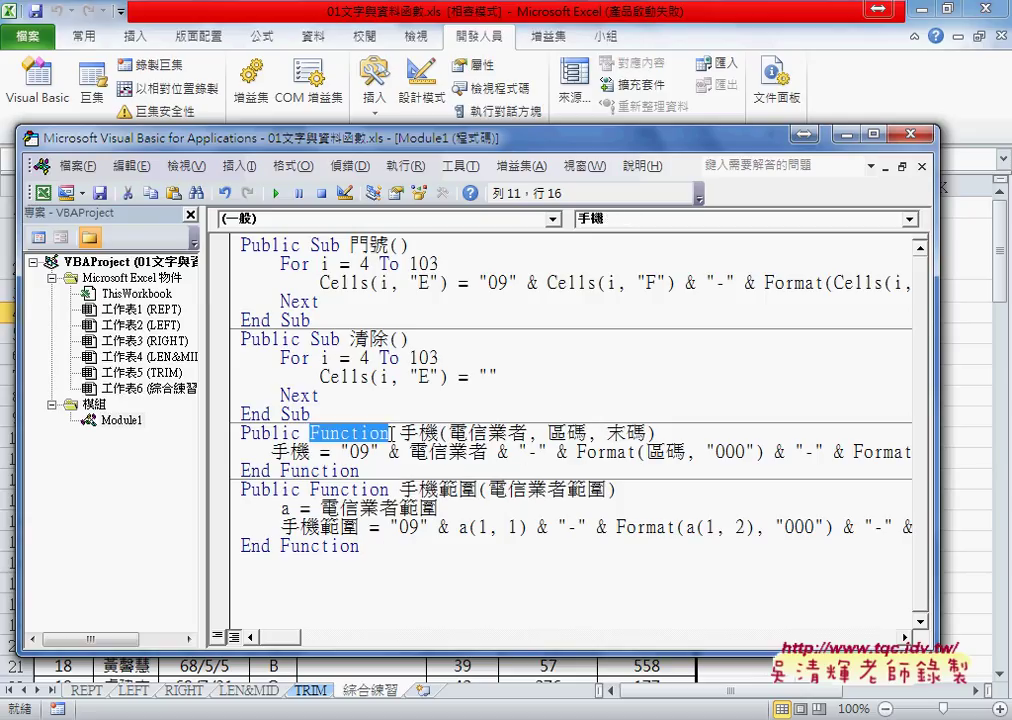
pyautogui.press('F3')
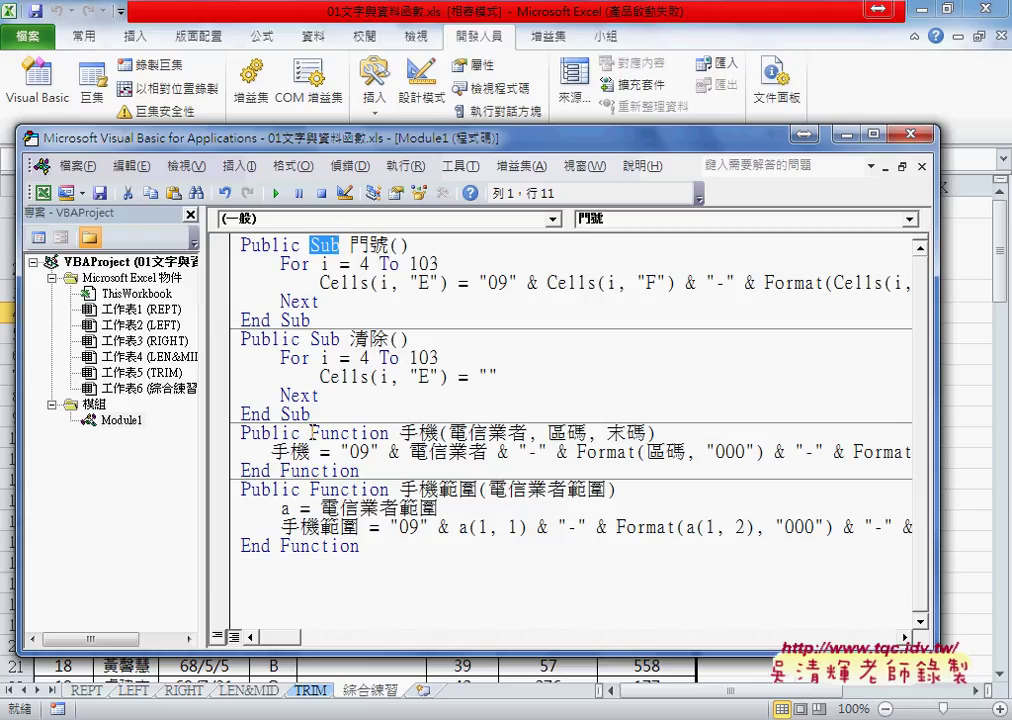
pyautogui.moveTo(310, 433); pyautogui.dragTo(391, 433)
pyautogui.moveTo(310, 490); pyautogui.dragTo(376, 490)
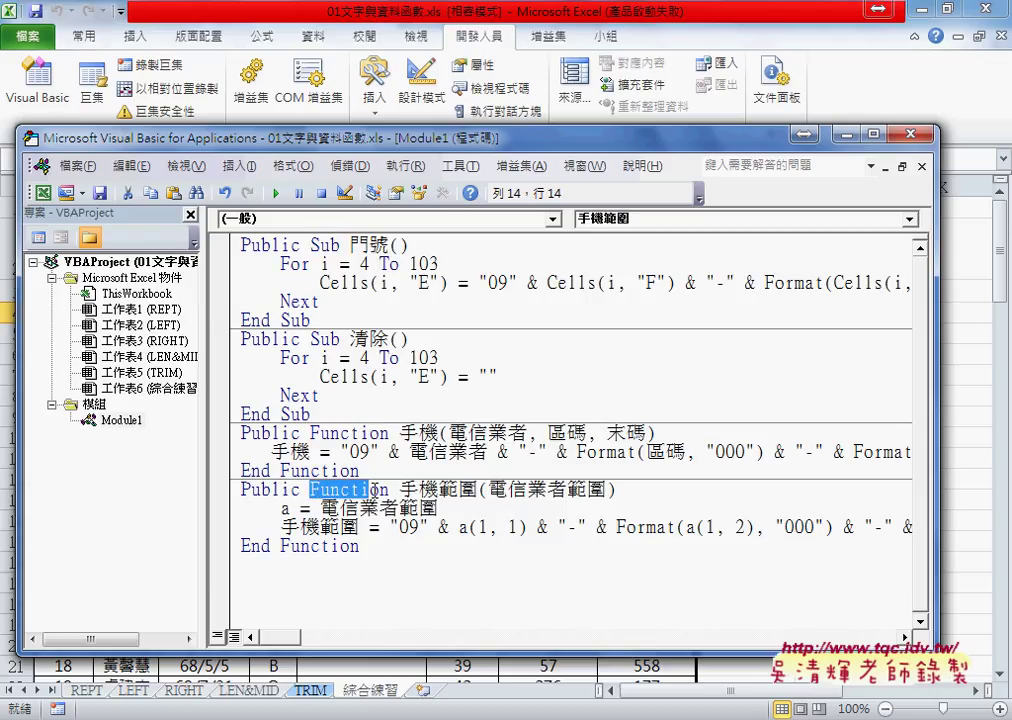
pyautogui.click(360, 433)
pyautogui.click(362, 527)
pyautogui.click(372, 452)
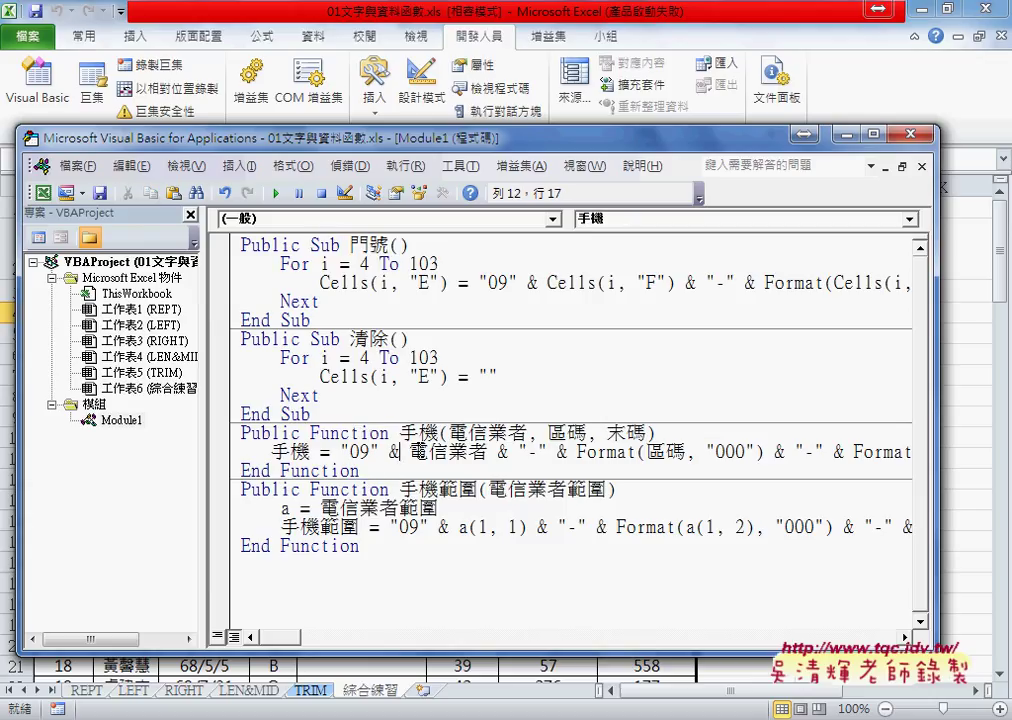
pyautogui.press('Up')
pyautogui.press('Right')
pyautogui.press('Right')
pyautogui.press('Right')
pyautogui.press('Right')
pyautogui.press('Right')
pyautogui.press('Right')
pyautogui.press('Right')
pyautogui.press('Right')
pyautogui.press('Right')
# Step: Return to the worksheet and select cell E4 under the 手機 header
pyautogui.click(556, 506)
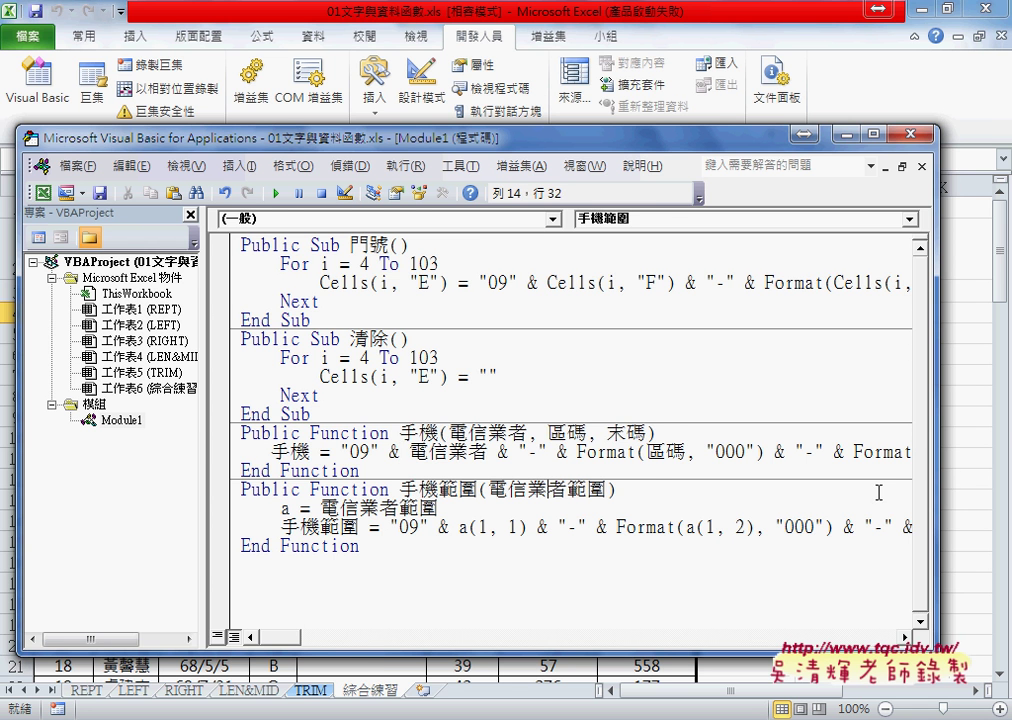
pyautogui.click(965, 459)
pyautogui.click(383, 312)
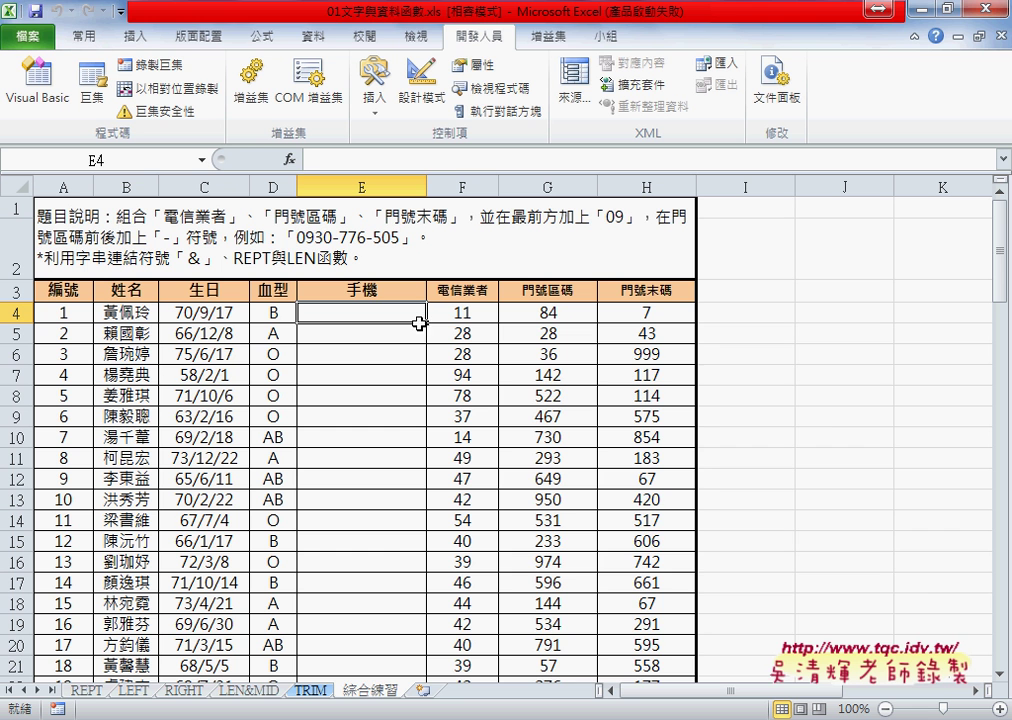
# Step: Show the 使用者定義 category in Insert Function to confirm 手機 and 手機範圍, then cancel
pyautogui.click(290, 160)
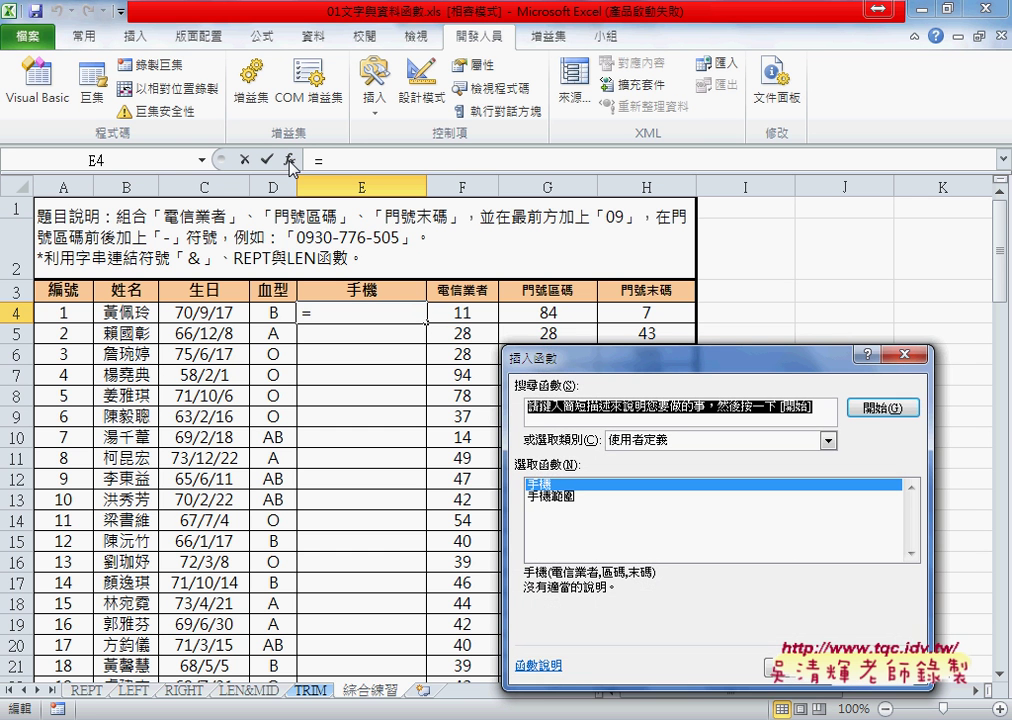
pyautogui.moveTo(560, 356); pyautogui.dragTo(509, 174)
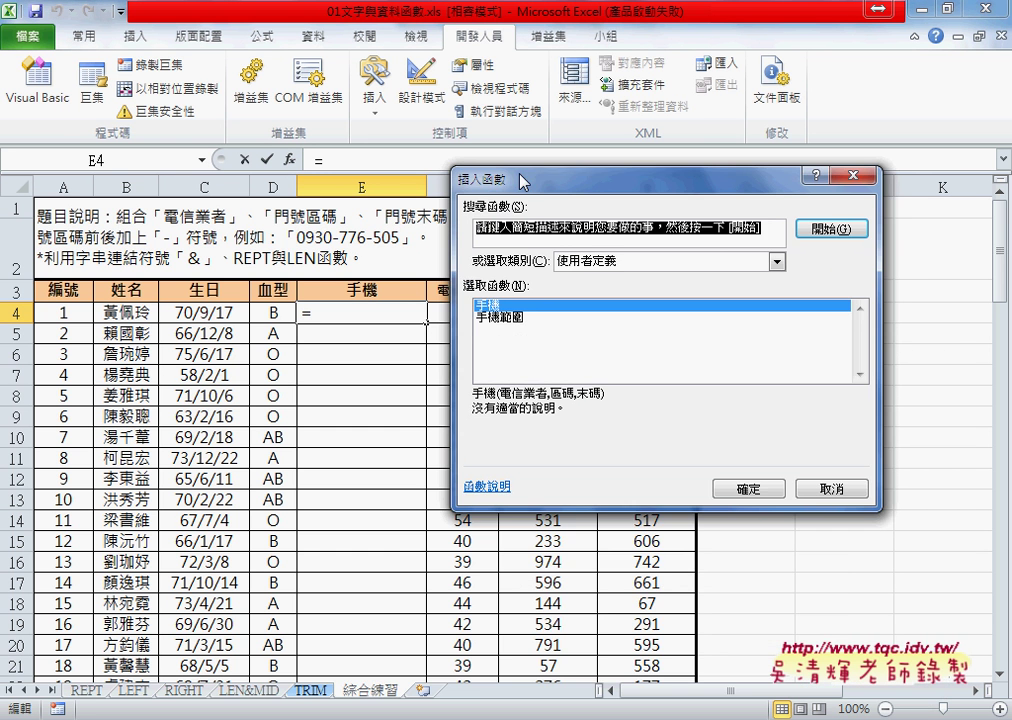
pyautogui.click(615, 258)
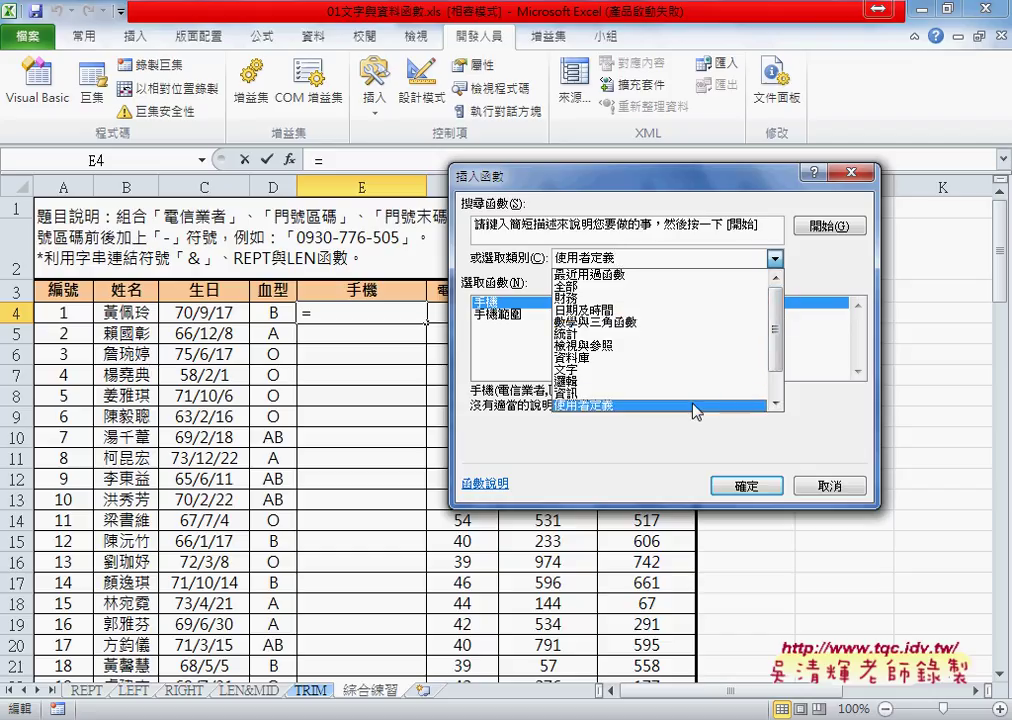
pyautogui.moveTo(620, 405); pyautogui.dragTo(615, 400)
pyautogui.moveTo(482, 435); pyautogui.dragTo(545, 407)
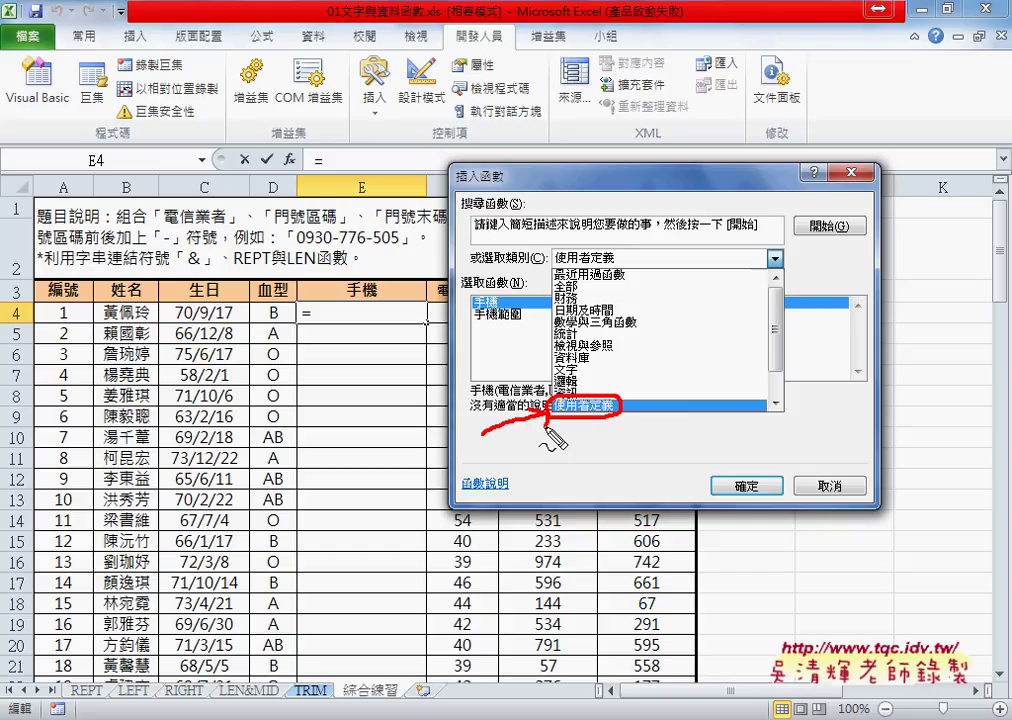
pyautogui.press('Escape')
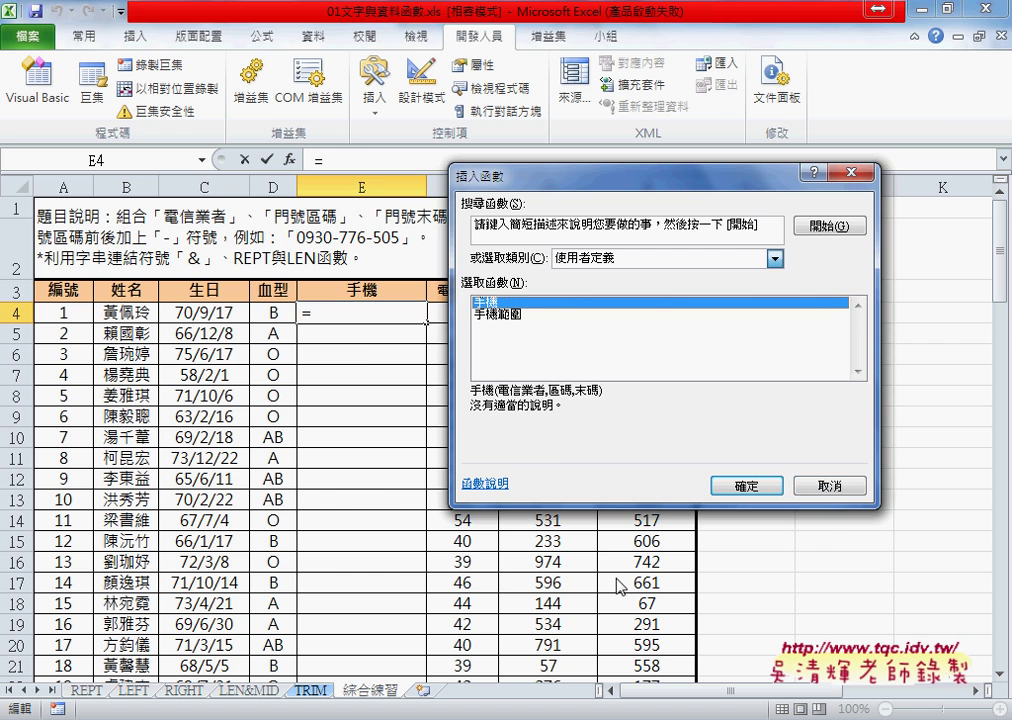
pyautogui.click(845, 487)
pyautogui.click(30, 85)
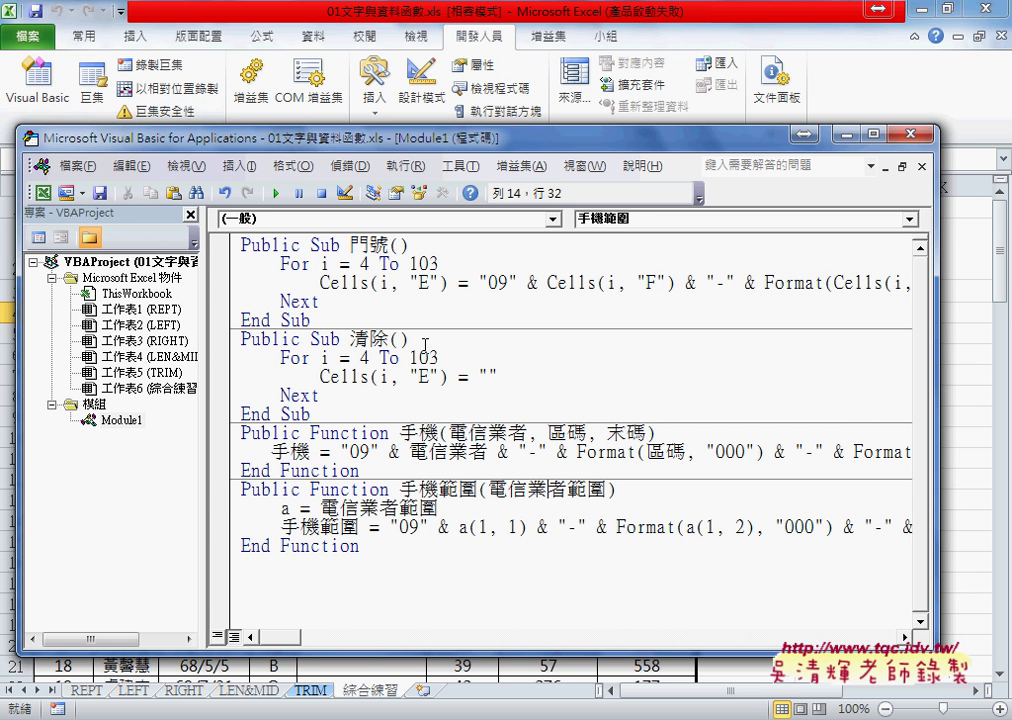
# Step: Highlight Function on the 手機 line and open the 插入(I) menu
pyautogui.moveTo(310, 433); pyautogui.dragTo(390, 433)
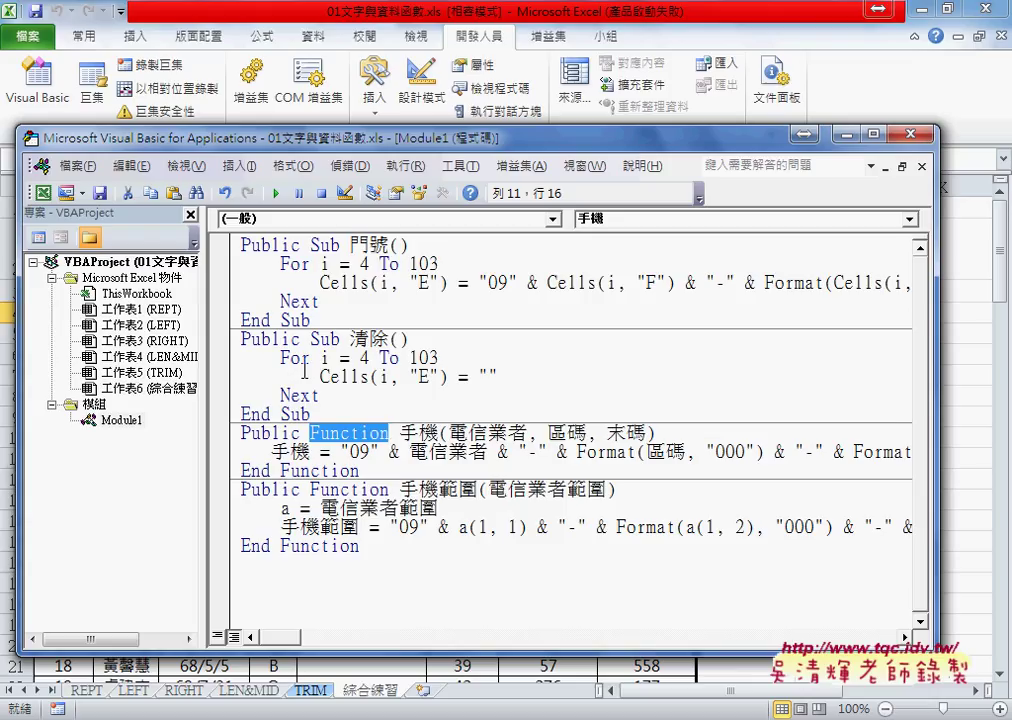
pyautogui.click(240, 167)
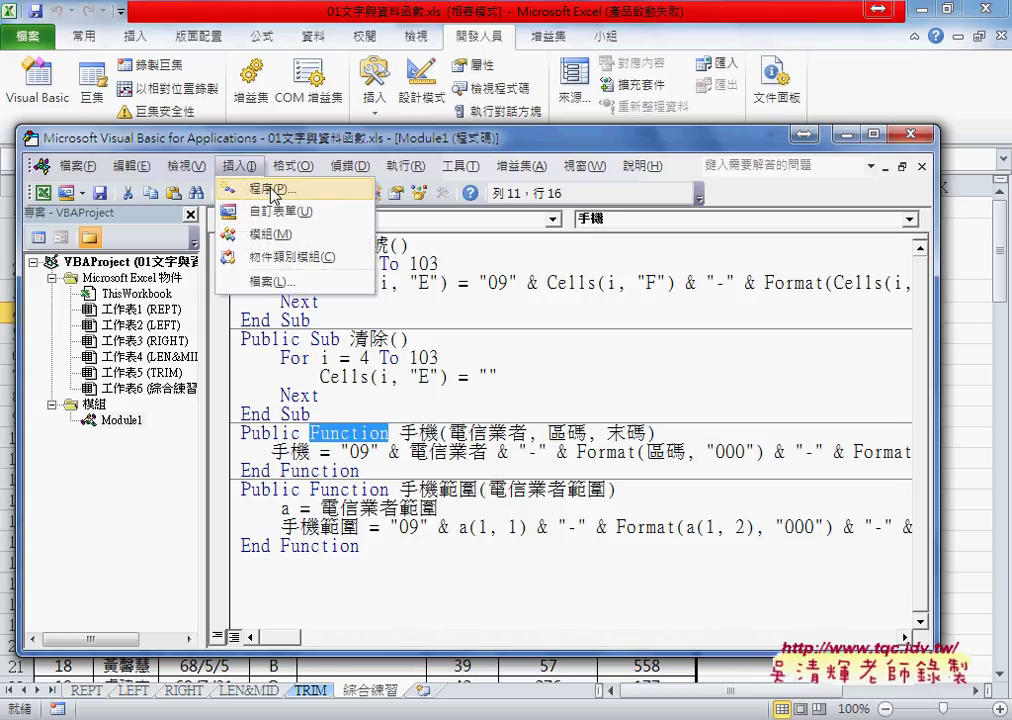
pyautogui.click(252, 188)
pyautogui.click(418, 260)
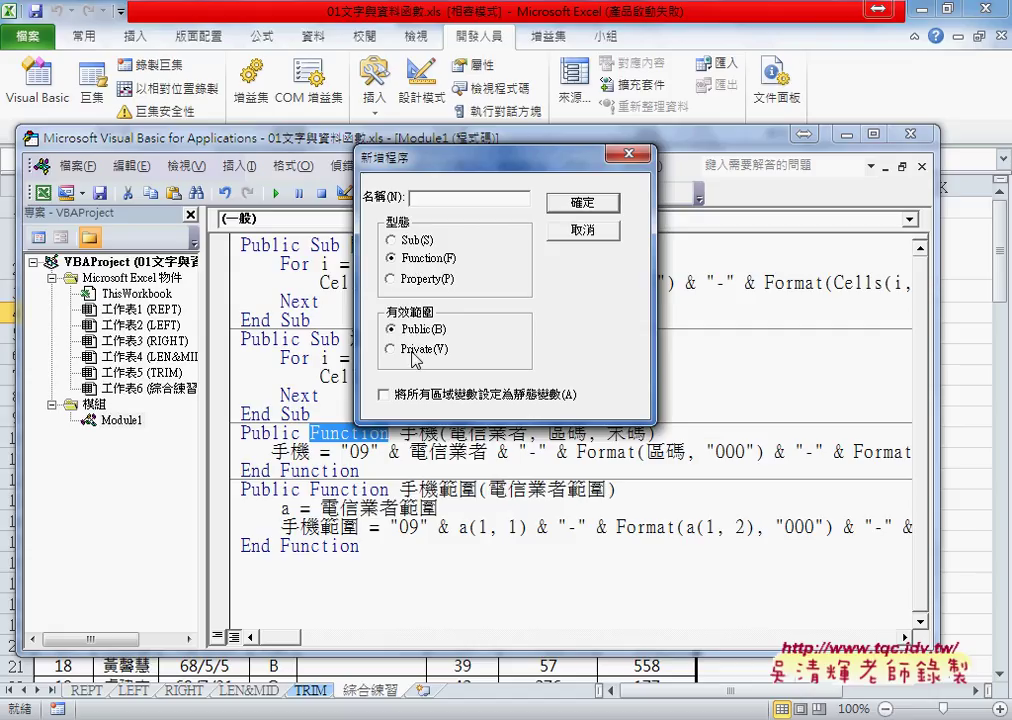
pyautogui.click(413, 352)
pyautogui.click(427, 334)
pyautogui.click(577, 231)
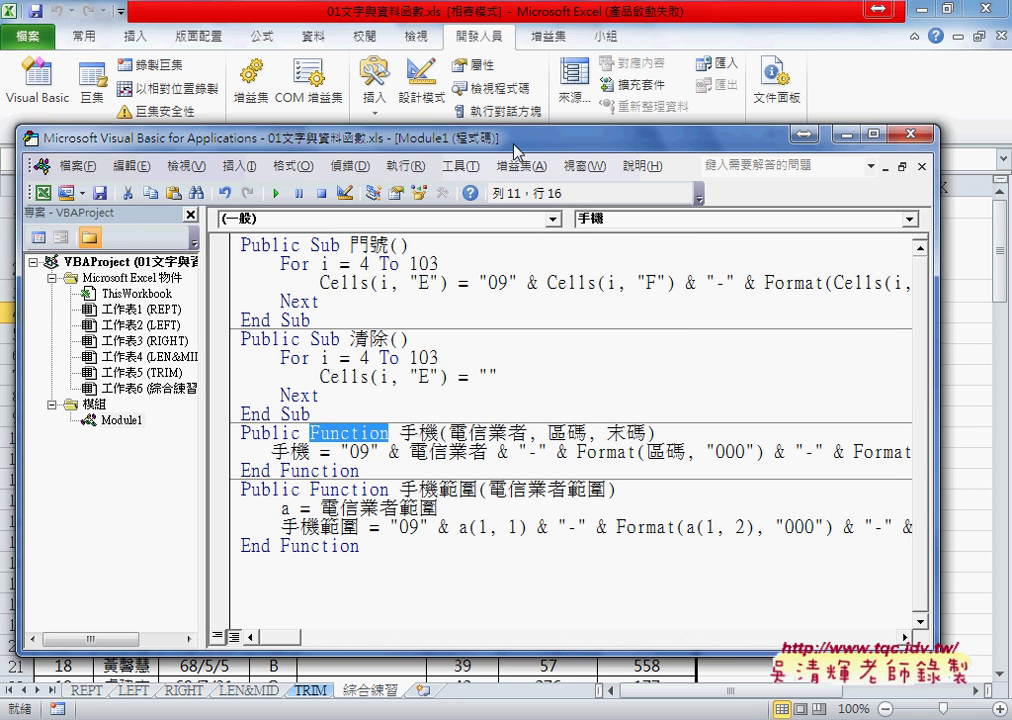
pyautogui.moveTo(515, 150); pyautogui.dragTo(523, 144)
# Step: Insert the 手機 function in E4 with arguments F4, G4 and H4
pyautogui.click(519, 22)
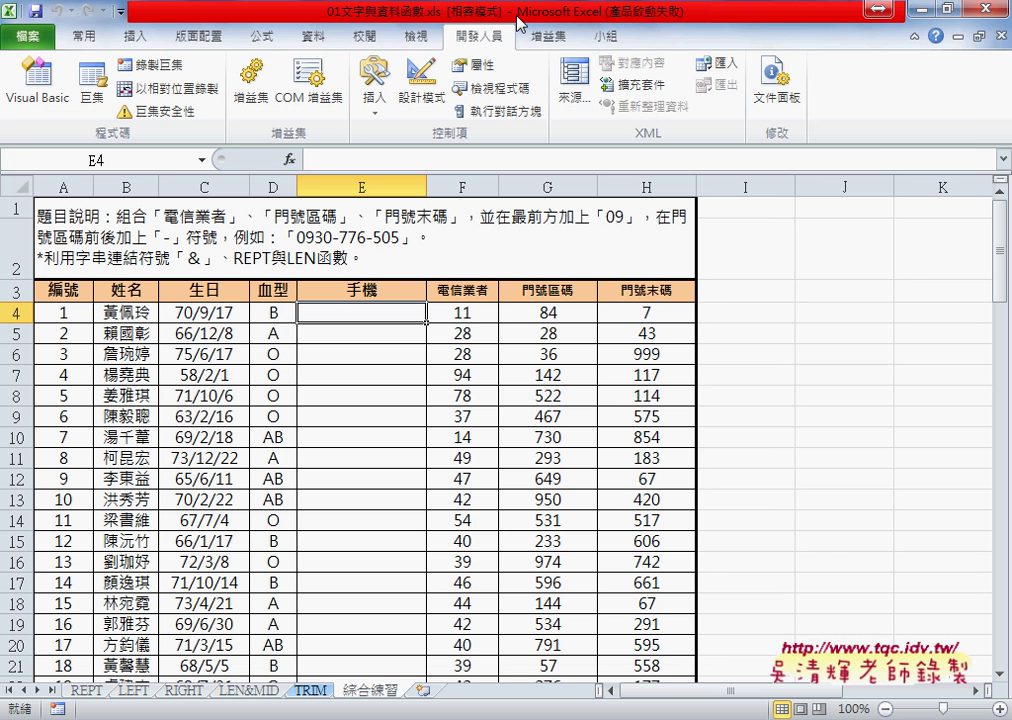
pyautogui.click(289, 160)
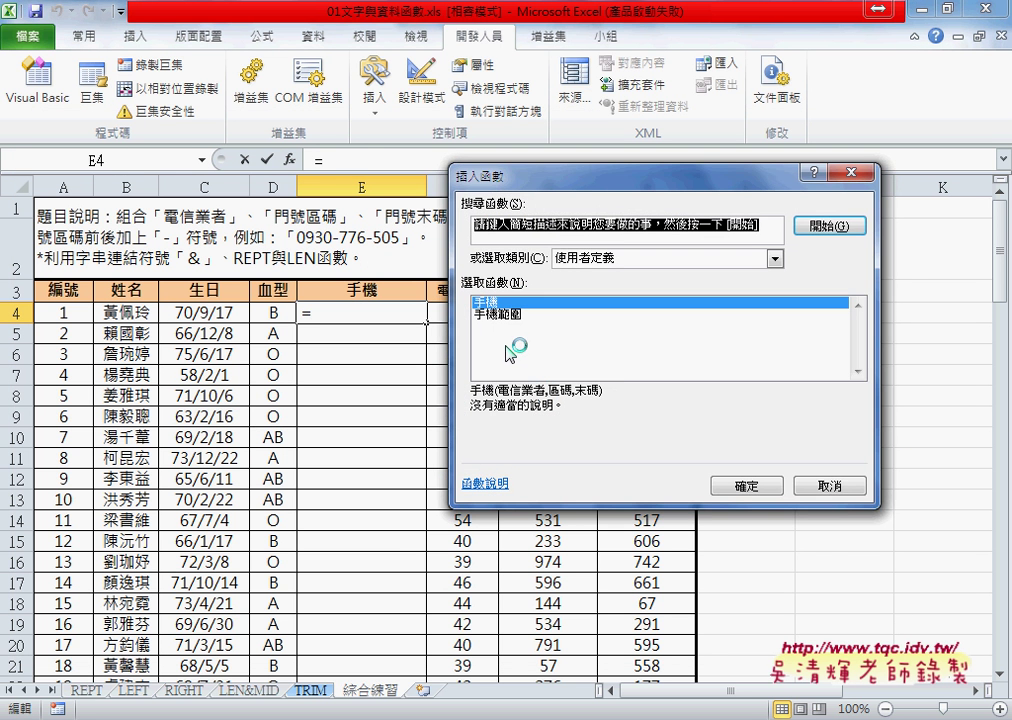
pyautogui.click(745, 486)
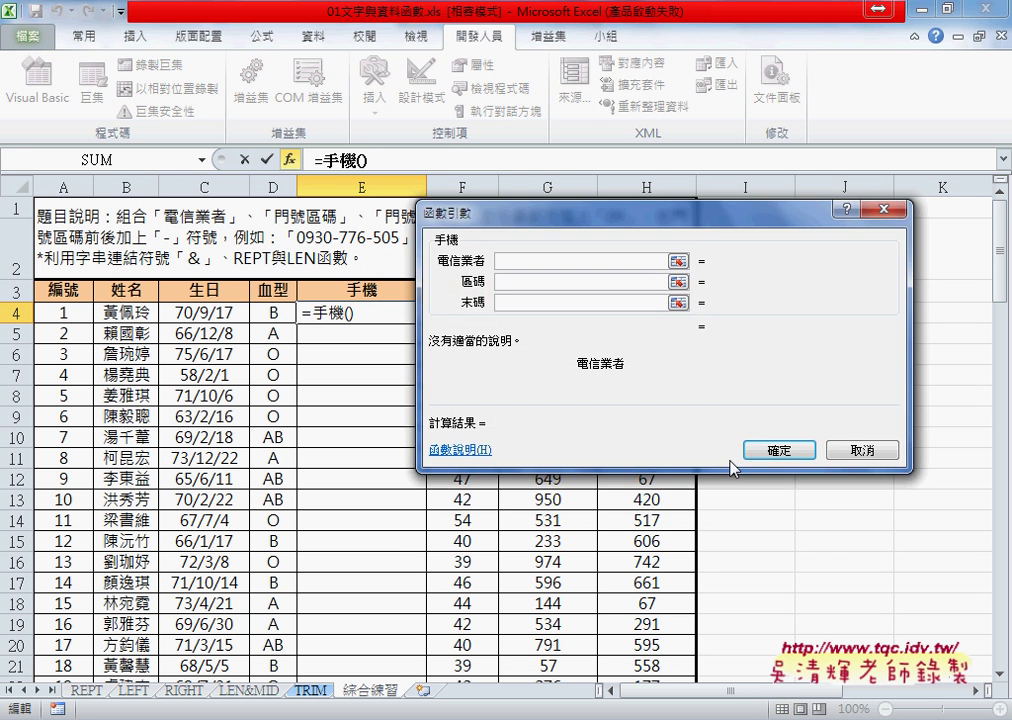
pyautogui.moveTo(482, 212); pyautogui.dragTo(432, 386)
pyautogui.click(462, 312)
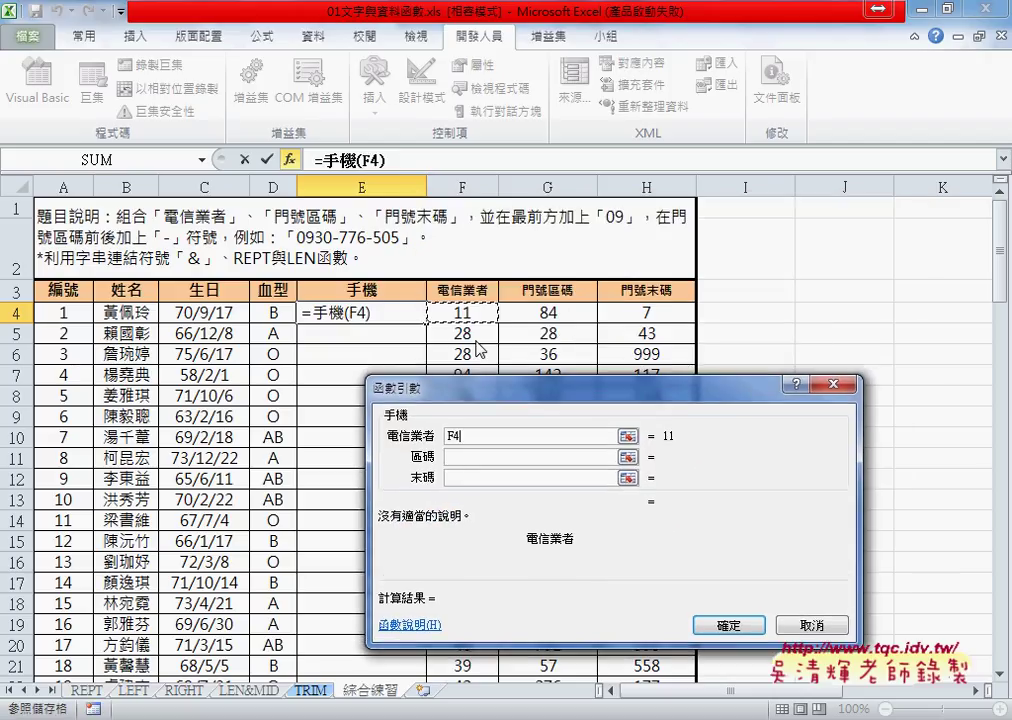
pyautogui.click(482, 457)
pyautogui.click(551, 312)
pyautogui.press('Tab')
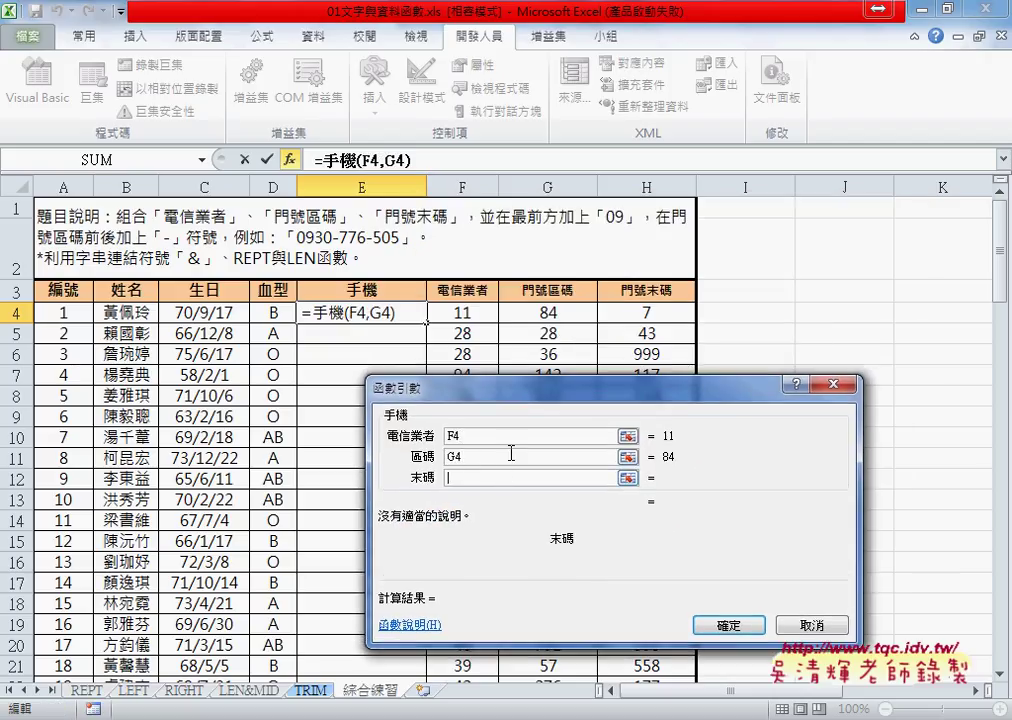
pyautogui.click(640, 312)
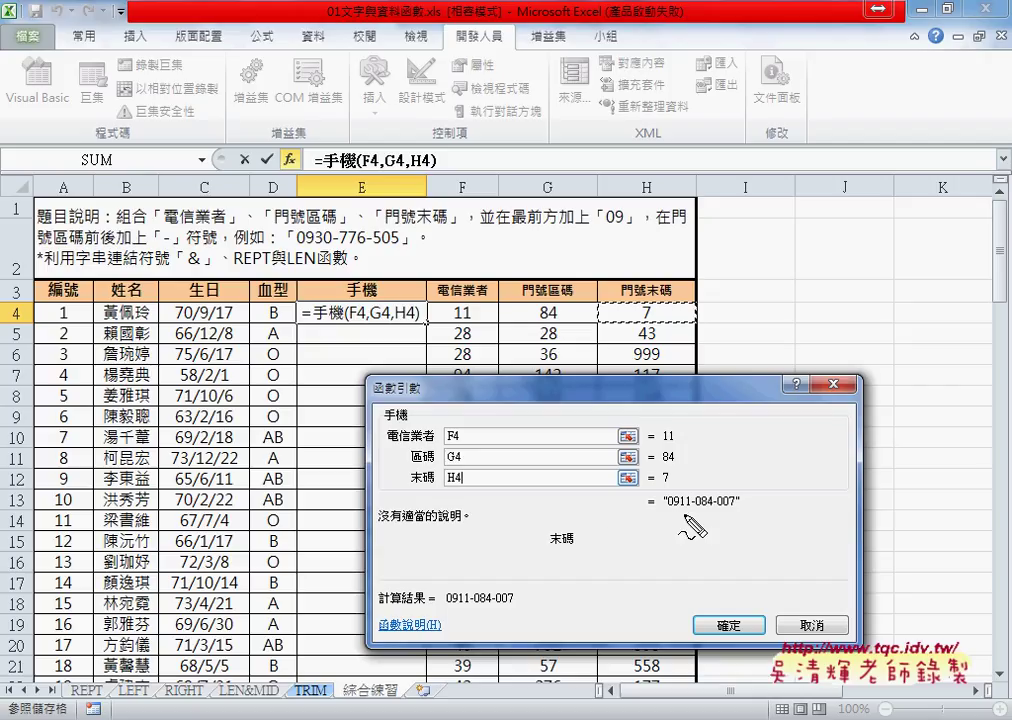
pyautogui.moveTo(672, 514)
pyautogui.mouseDown()
pyautogui.moveTo(748, 503)
pyautogui.moveTo(503, 436)
pyautogui.moveTo(422, 435)
pyautogui.mouseUp()
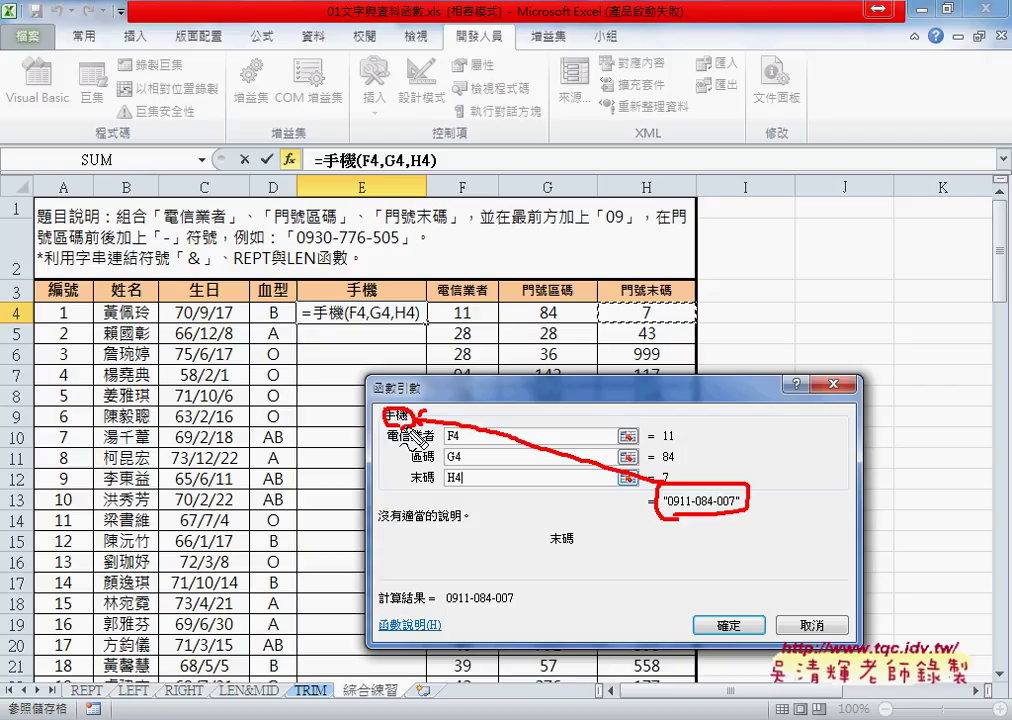
pyautogui.moveTo(324, 170)
pyautogui.mouseDown()
pyautogui.moveTo(340, 288)
pyautogui.moveTo(430, 336)
pyautogui.mouseUp()
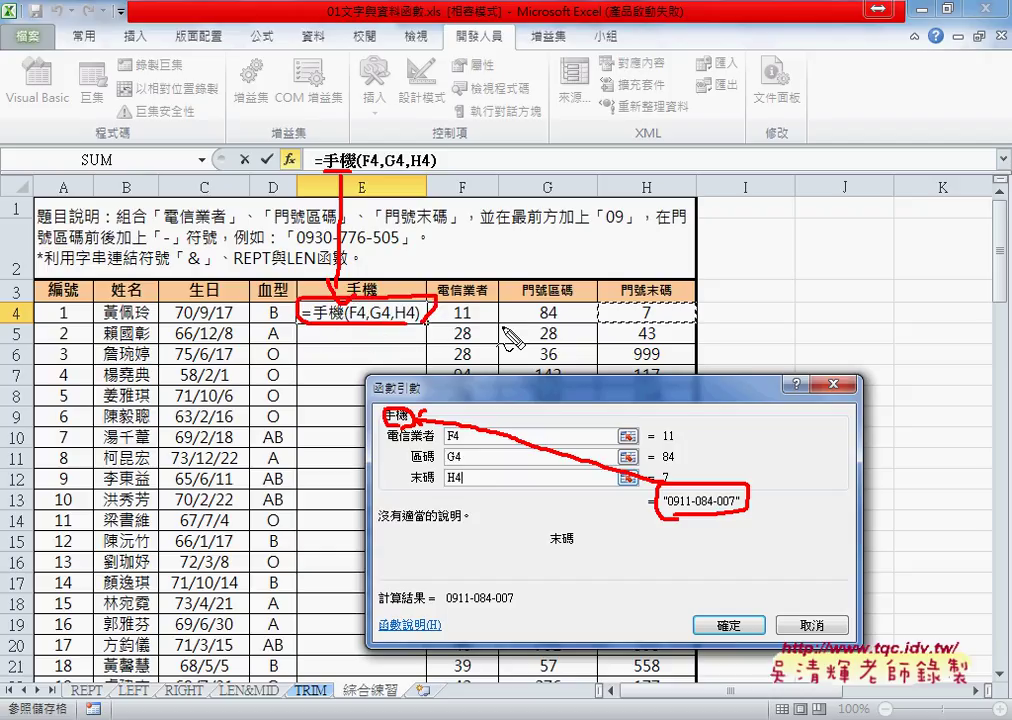
pyautogui.moveTo(485, 322); pyautogui.dragTo(612, 420)
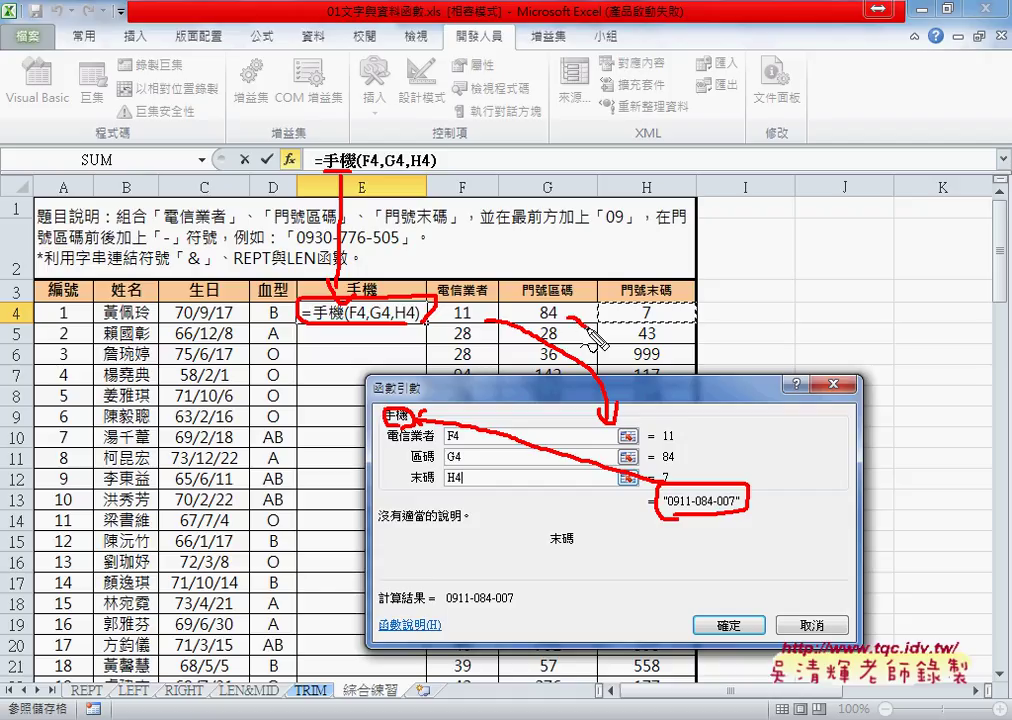
pyautogui.moveTo(568, 322); pyautogui.dragTo(555, 438)
pyautogui.moveTo(650, 314)
pyautogui.mouseDown()
pyautogui.moveTo(540, 484)
pyautogui.moveTo(572, 480)
pyautogui.mouseUp()
pyautogui.press('Escape')
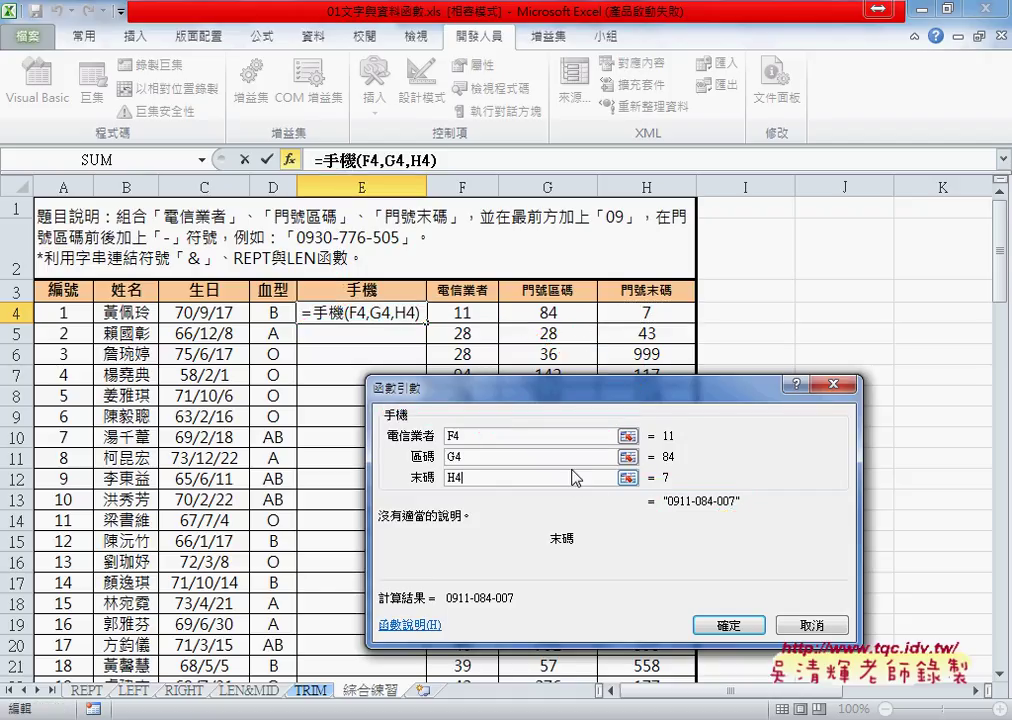
pyautogui.click(730, 627)
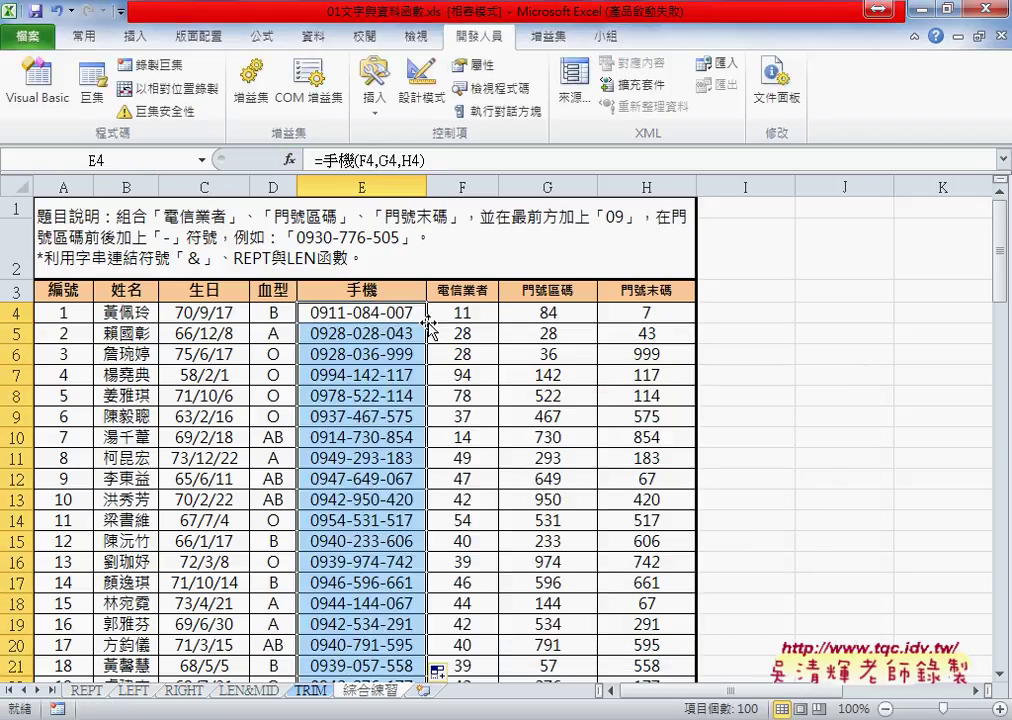
pyautogui.press('Delete')
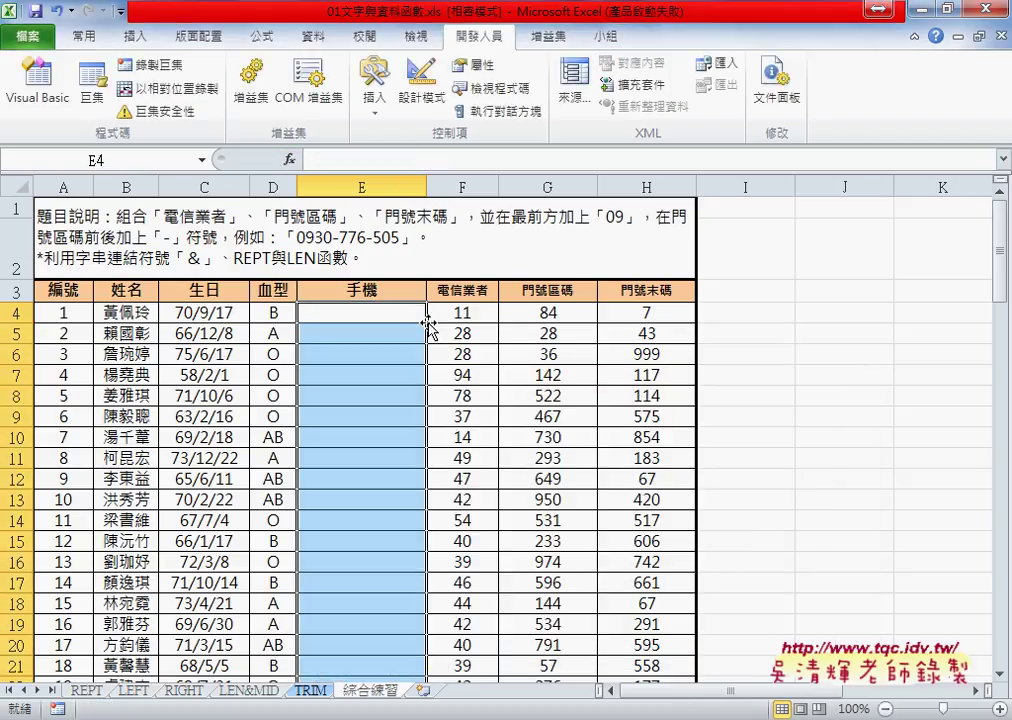
# Step: Delete the 手機 function's formula line, leaving a blank body line
pyautogui.hotkey('alt', 'F11')
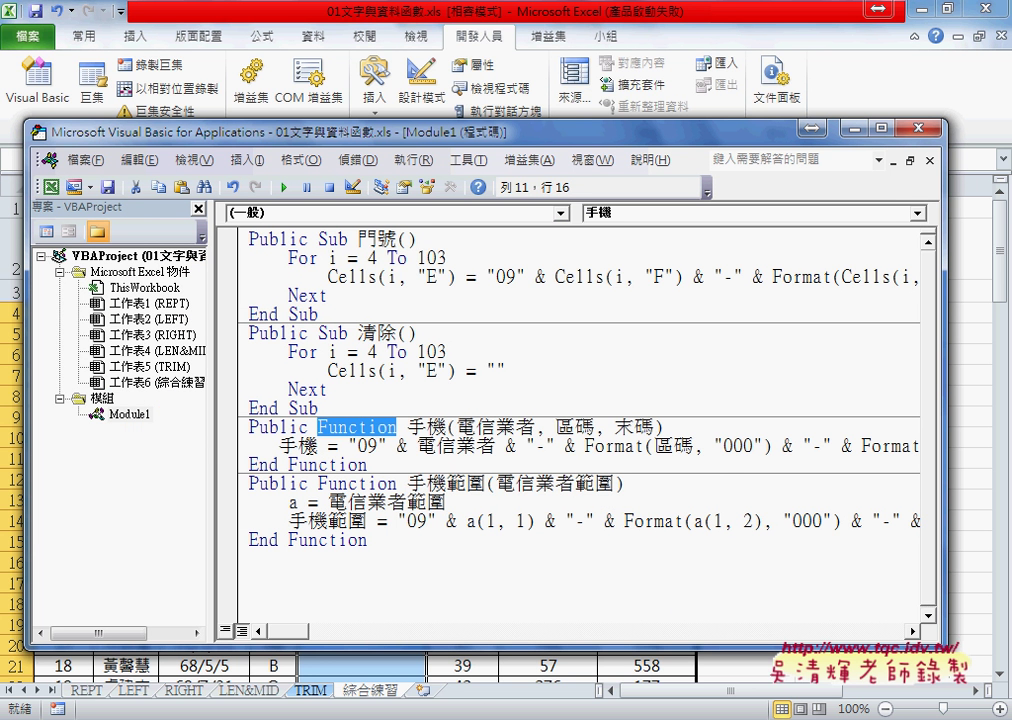
pyautogui.click(236, 450)
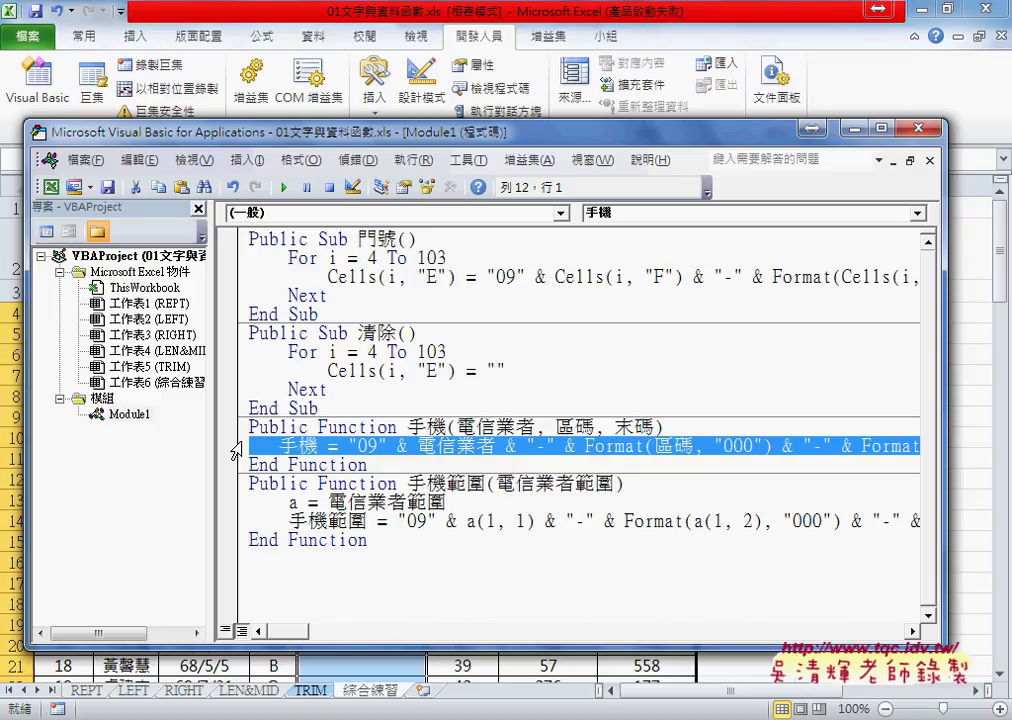
pyautogui.press('Delete')
pyautogui.press('Return')
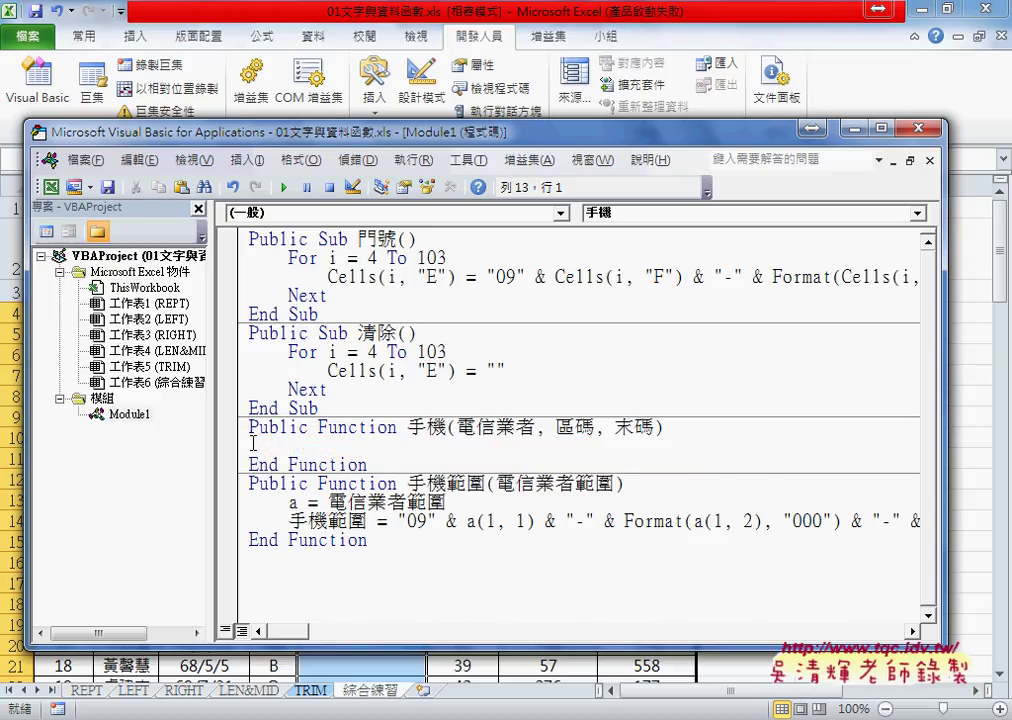
# Step: Open the Add Procedure dialog from the Insert menu and cancel it
pyautogui.click(250, 160)
pyautogui.click(272, 183)
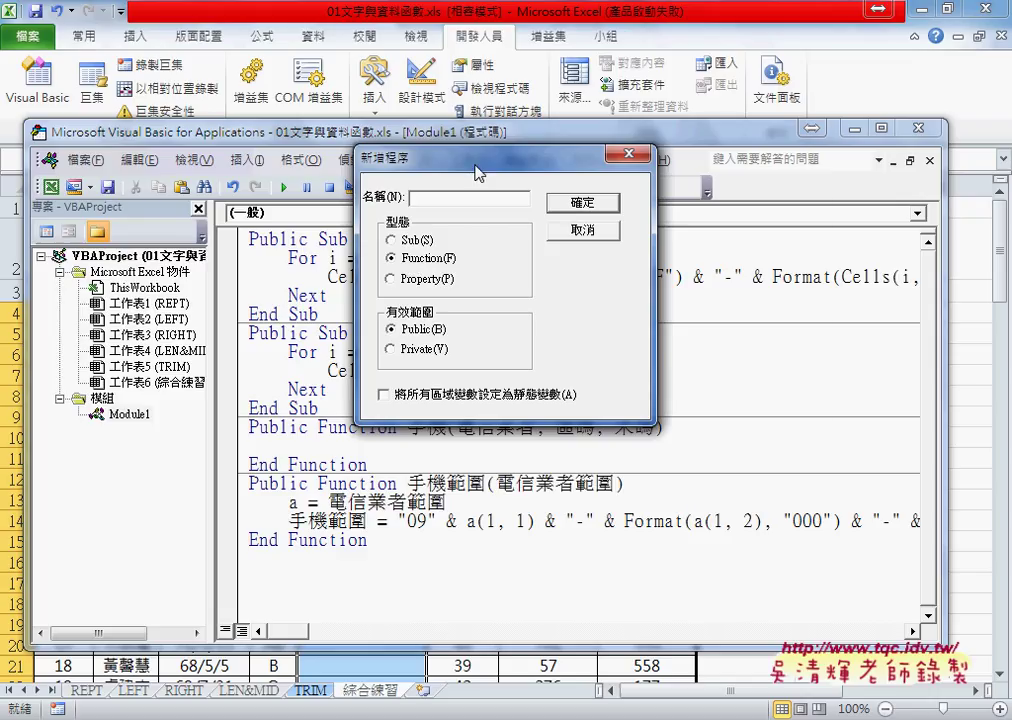
pyautogui.moveTo(480, 158); pyautogui.dragTo(677, 223)
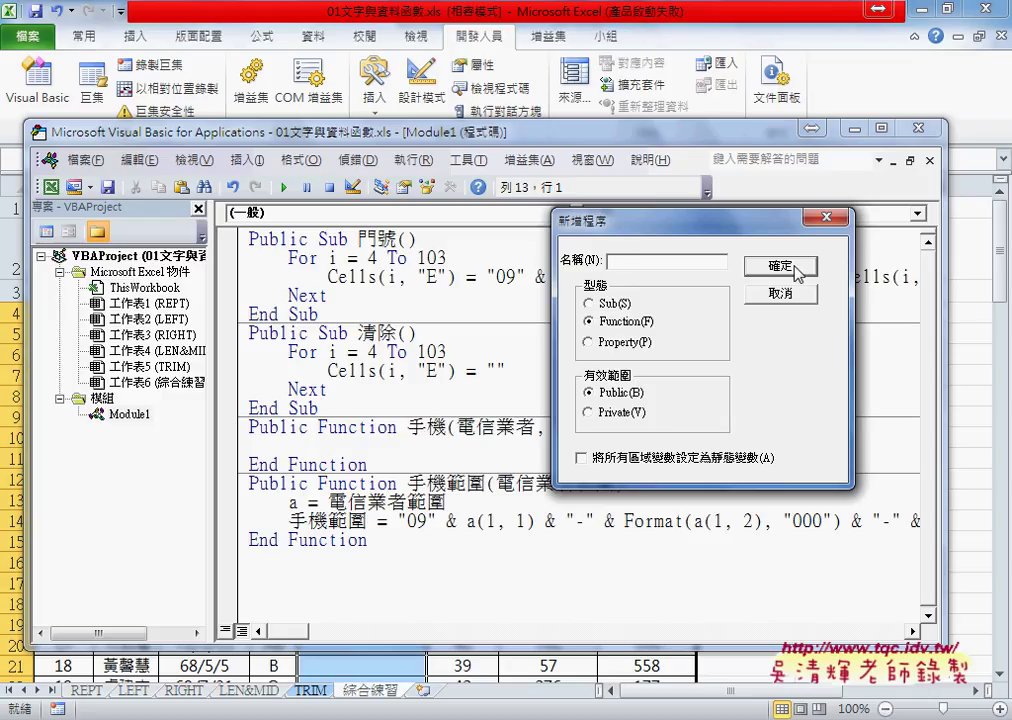
pyautogui.click(786, 293)
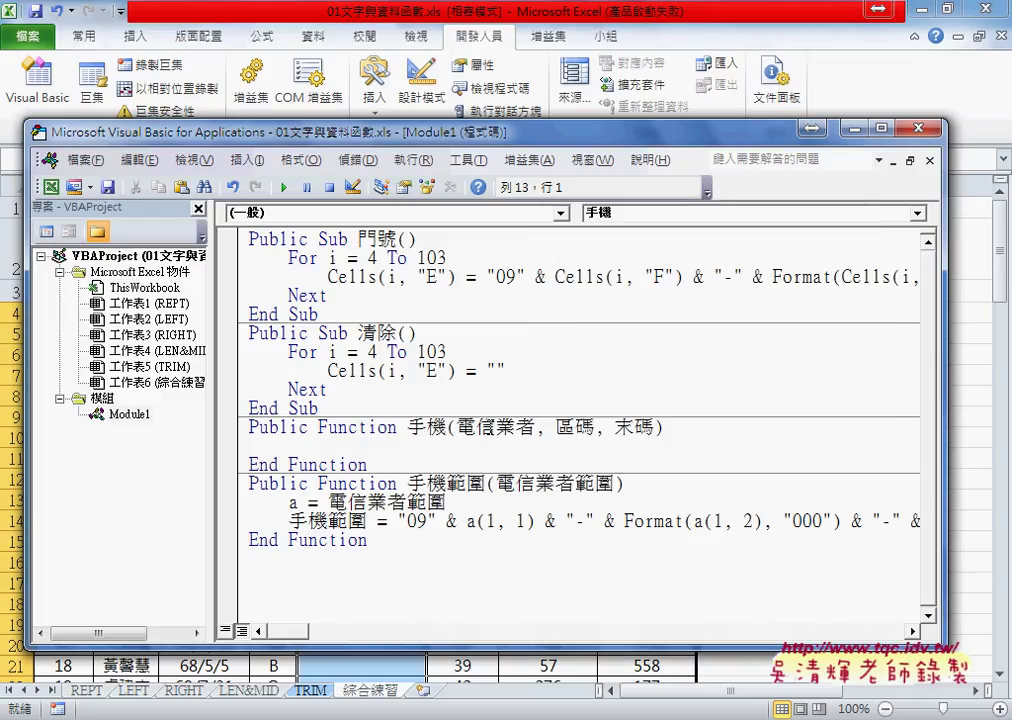
# Step: Delete all three parameters so the declaration reads Public Function 手機()
pyautogui.moveTo(456, 427); pyautogui.dragTo(659, 427)
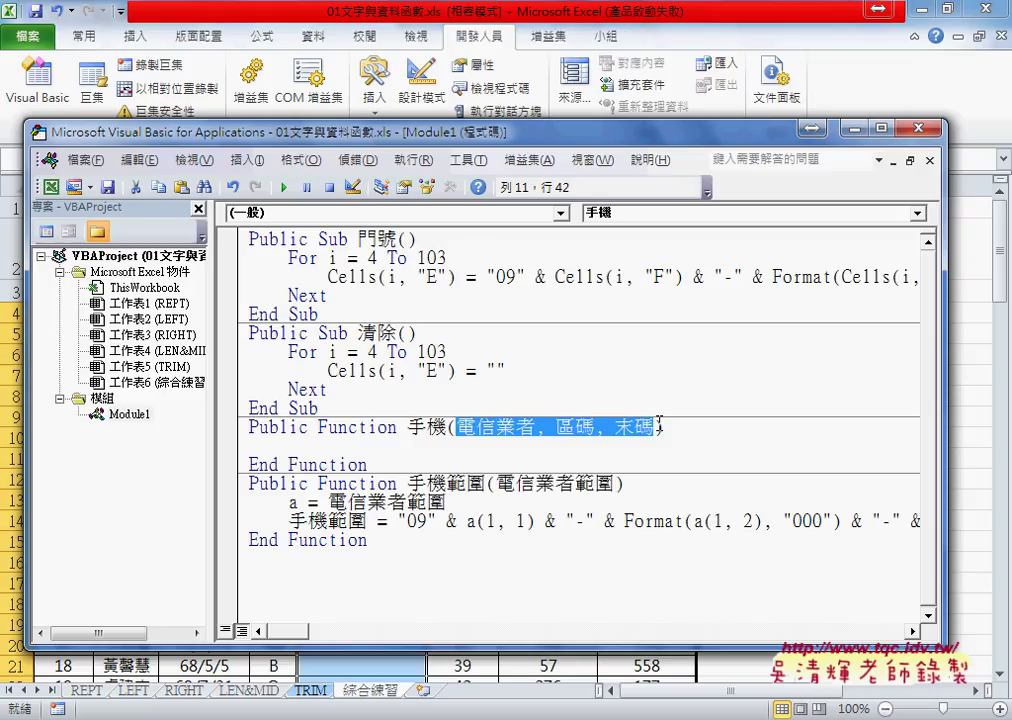
pyautogui.press('Delete')
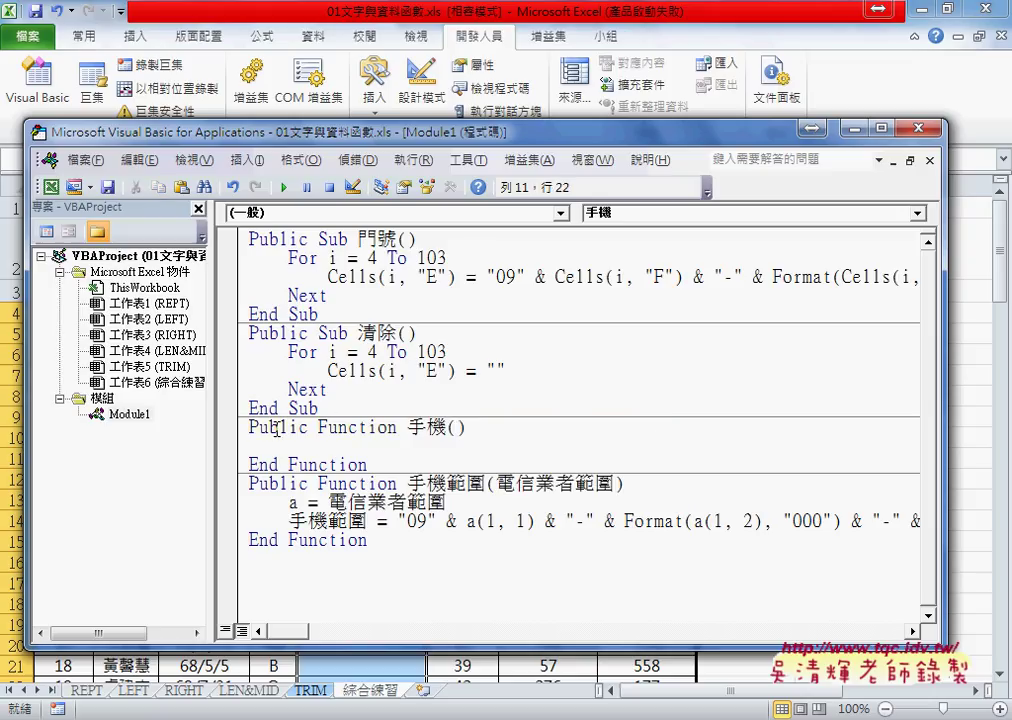
pyautogui.click(282, 427)
pyautogui.moveTo(319, 427); pyautogui.dragTo(466, 428)
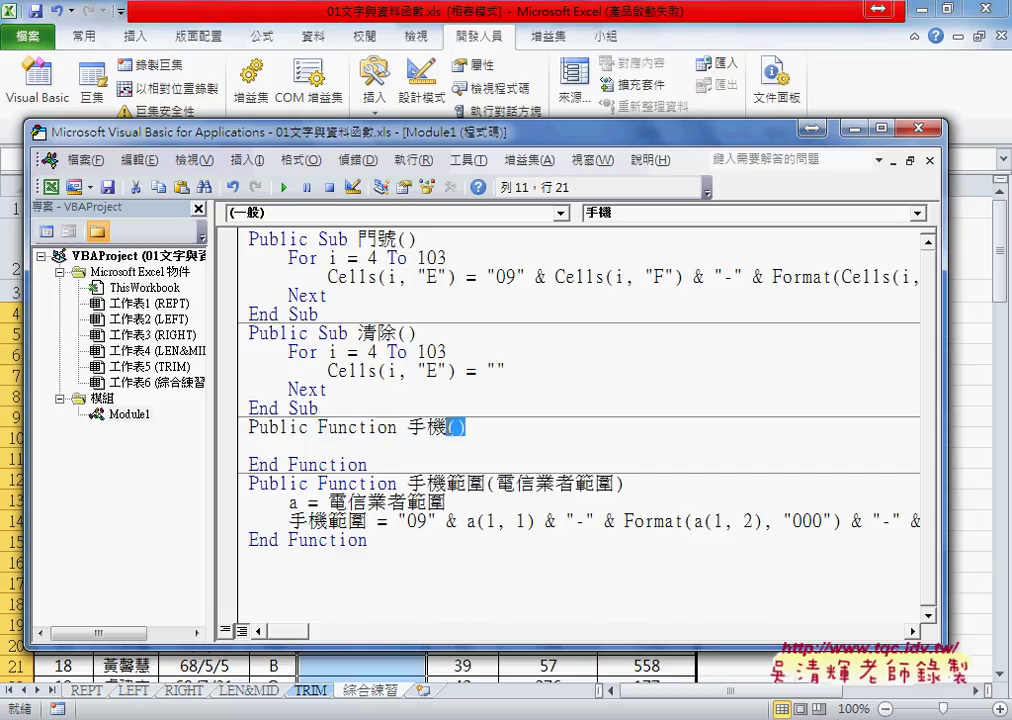
# Step: Select the 手機 function block, browse the Insert menu and close it without inserting
pyautogui.moveTo(368, 465); pyautogui.dragTo(241, 442)
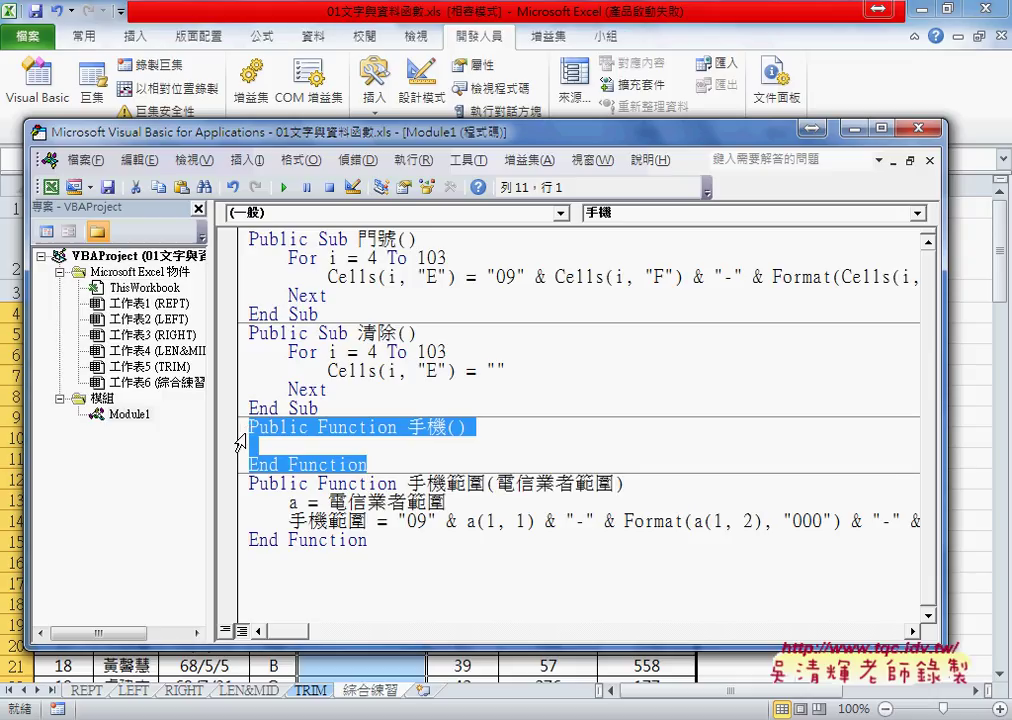
pyautogui.click(248, 160)
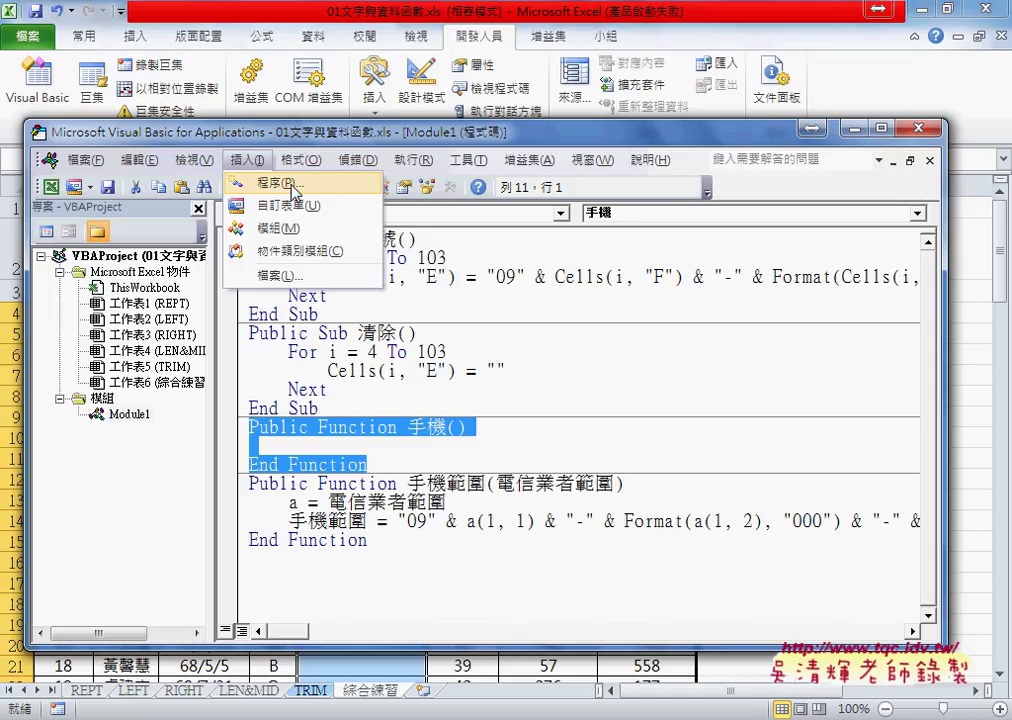
pyautogui.click(680, 438)
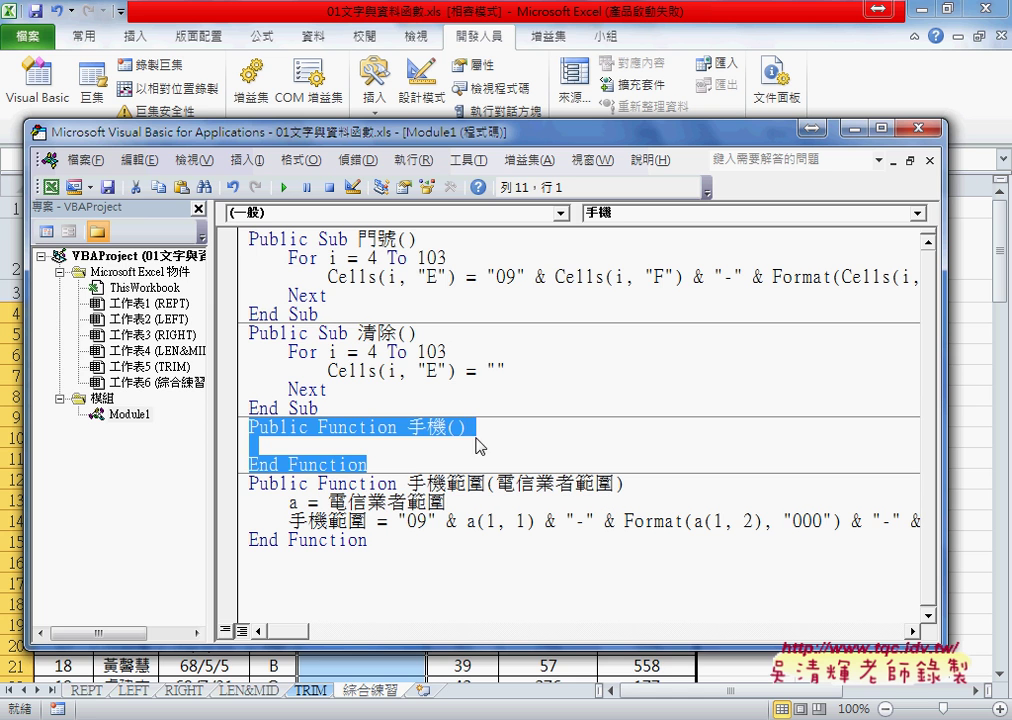
pyautogui.click(485, 430)
# Step: Copy the header names in F3:H3 and paste them inside 手機()
pyautogui.moveTo(499, 145)
pyautogui.mouseDown()
pyautogui.moveTo(577, 343)
pyautogui.moveTo(719, 617)
pyautogui.mouseUp()
pyautogui.moveTo(462, 291); pyautogui.dragTo(635, 292)
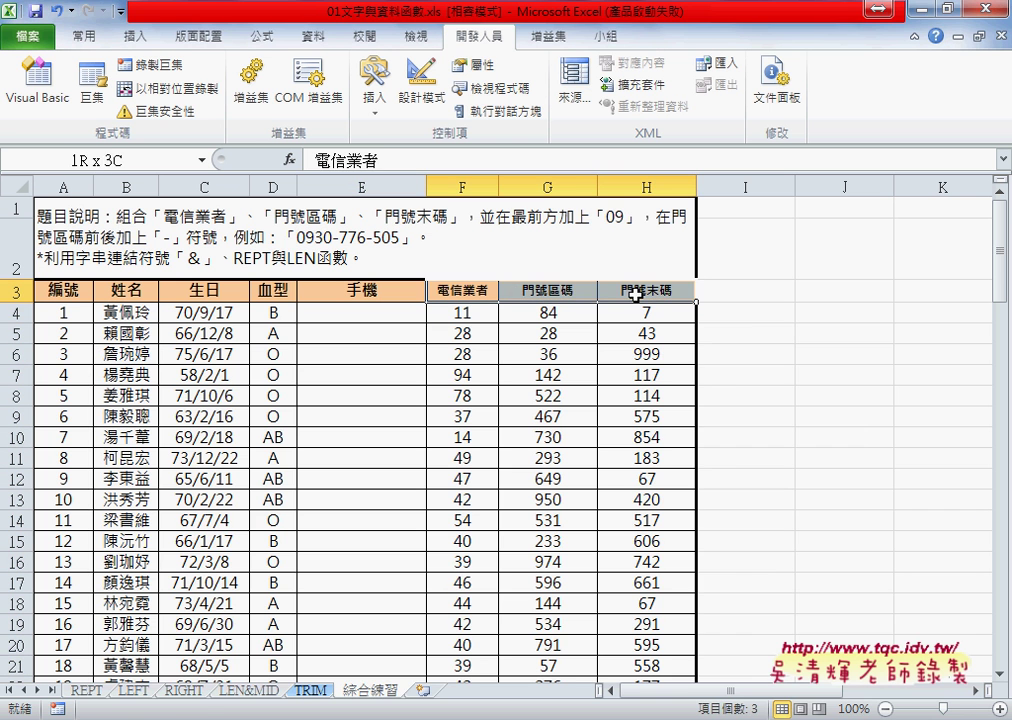
pyautogui.hotkey('ctrl', 'c')
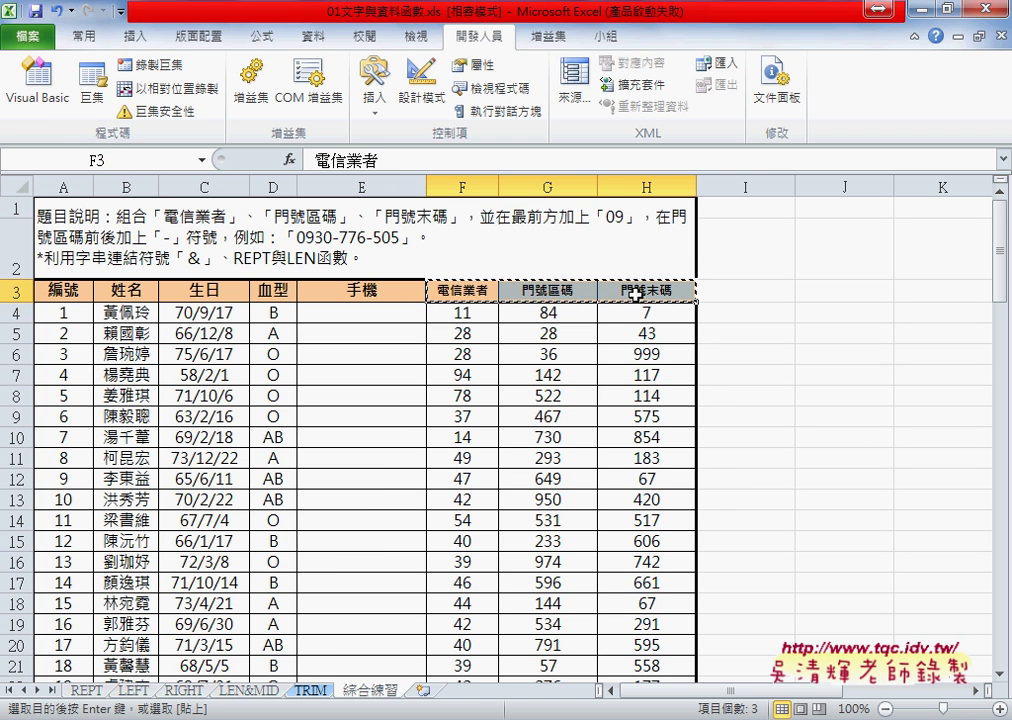
pyautogui.hotkey('alt', 'F11')
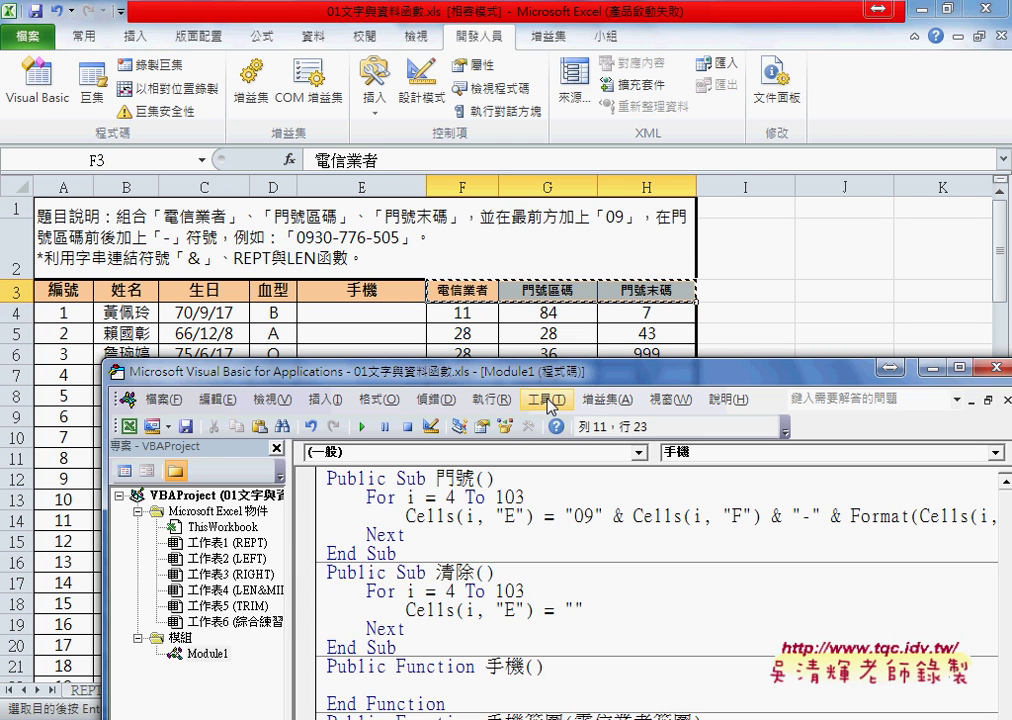
pyautogui.moveTo(562, 490); pyautogui.dragTo(470, 118)
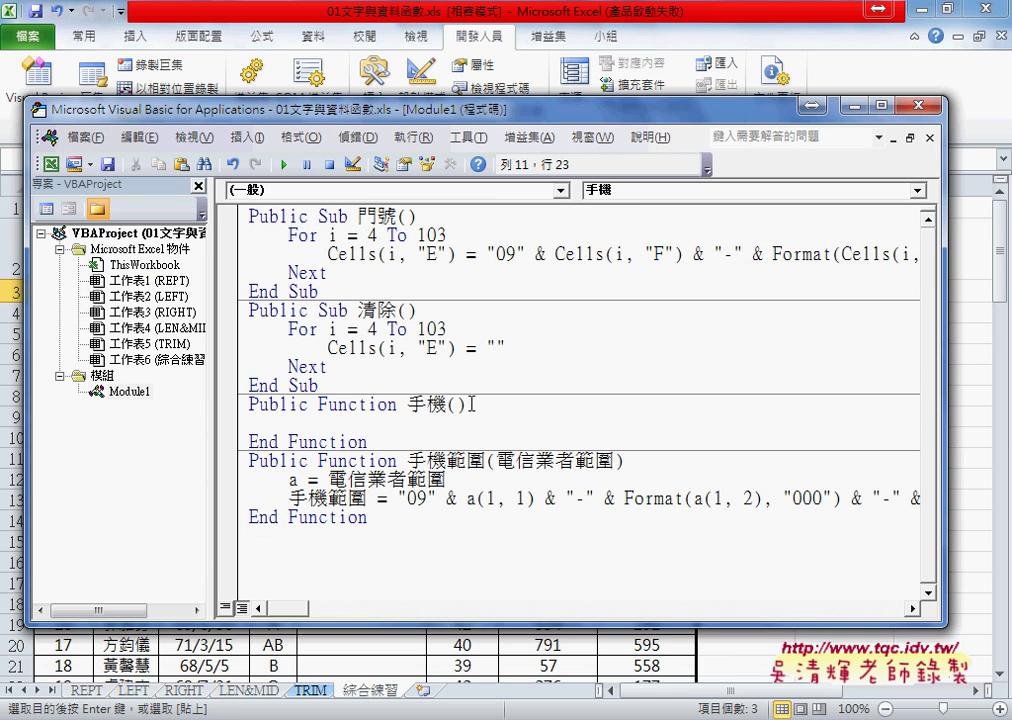
pyautogui.moveTo(447, 405); pyautogui.dragTo(452, 405)
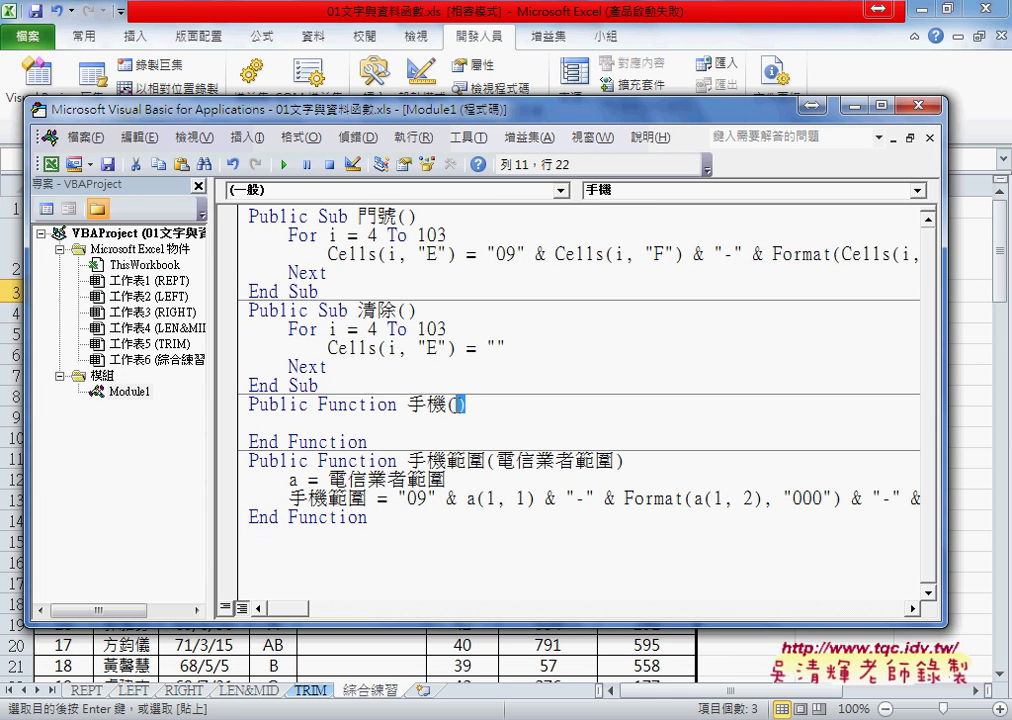
pyautogui.click(456, 405)
pyautogui.hotkey('ctrl', 'v')
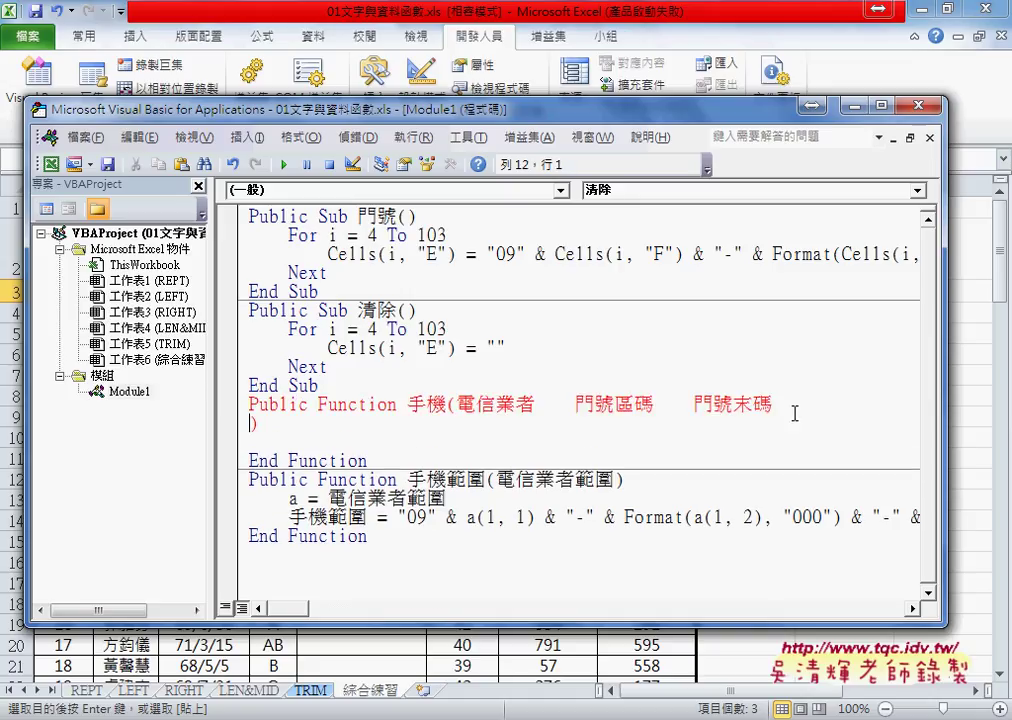
# Step: Edit the pasted headers into the comma-separated parameters 電信業者, 區碼, 末碼
pyautogui.click(791, 403)
pyautogui.press('Delete')
pyautogui.press('Left')
pyautogui.press('Left')
pyautogui.press('Left')
pyautogui.press('Left')
pyautogui.press('Left')
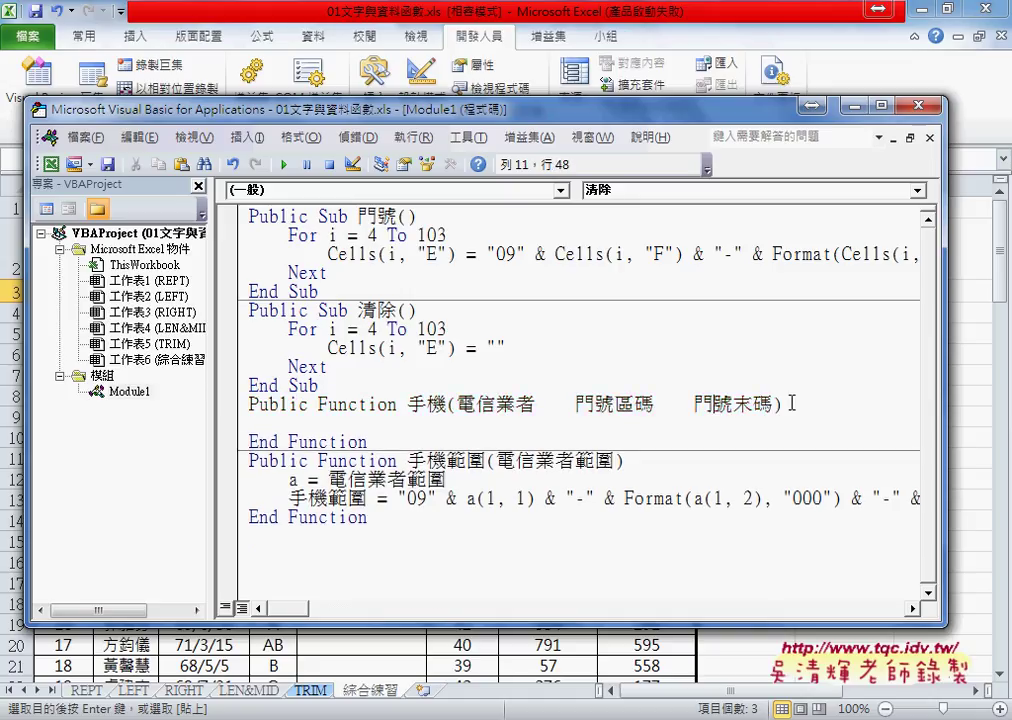
pyautogui.press('Left')
pyautogui.press('Left')
pyautogui.press('Left')
pyautogui.press('Left')
pyautogui.press('Left')
pyautogui.press('Left')
pyautogui.press('Delete')
pyautogui.press('Delete')
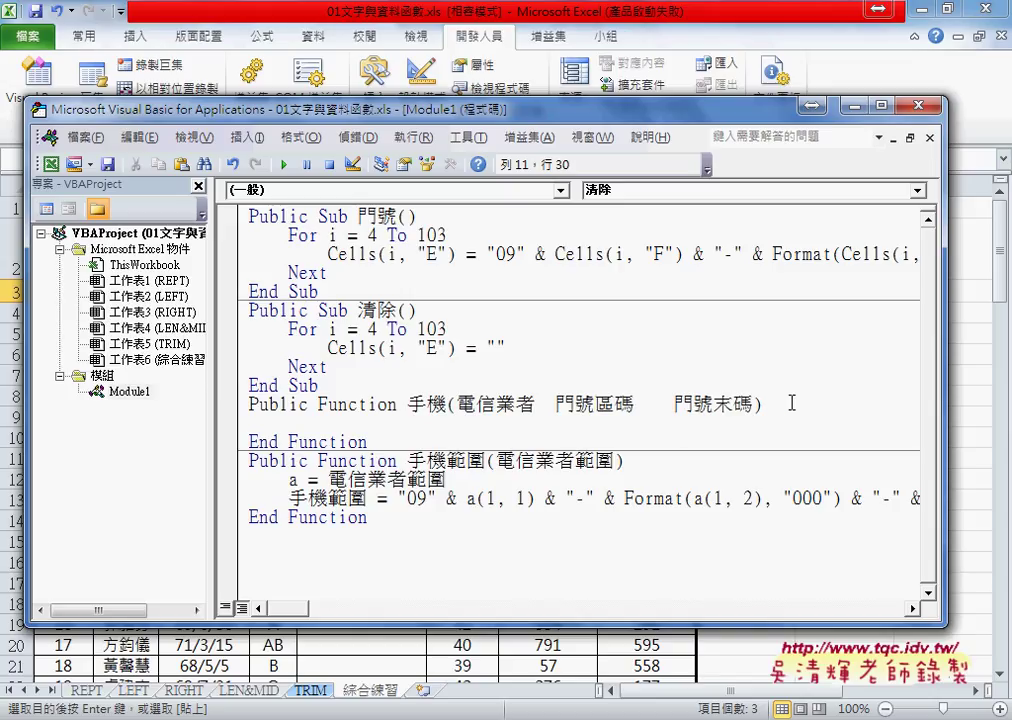
pyautogui.press('Delete')
pyautogui.write(',')
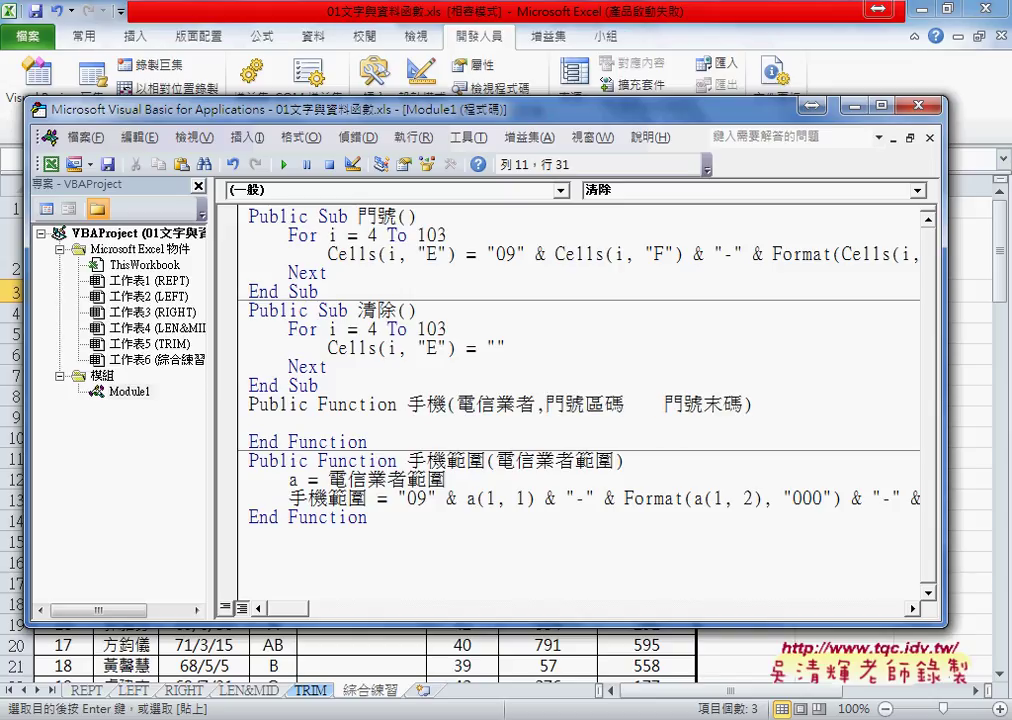
pyautogui.press('Delete')
pyautogui.press('Delete')
pyautogui.press('Delete')
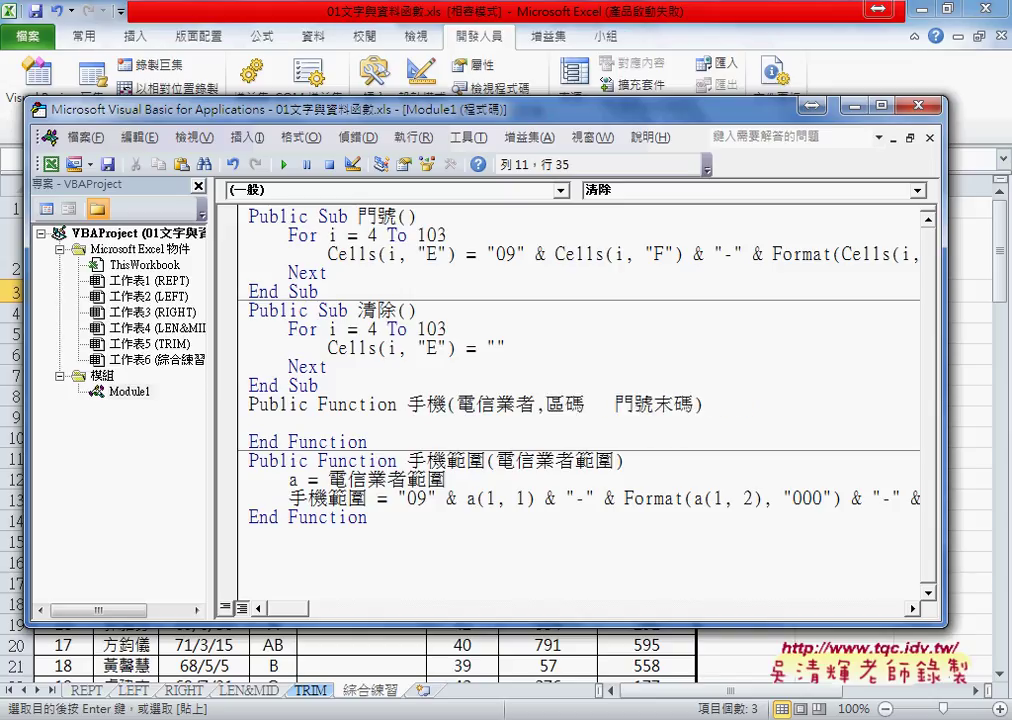
pyautogui.press('Delete')
pyautogui.press('Delete')
pyautogui.press('Delete')
pyautogui.press('Delete')
pyautogui.press('Delete')
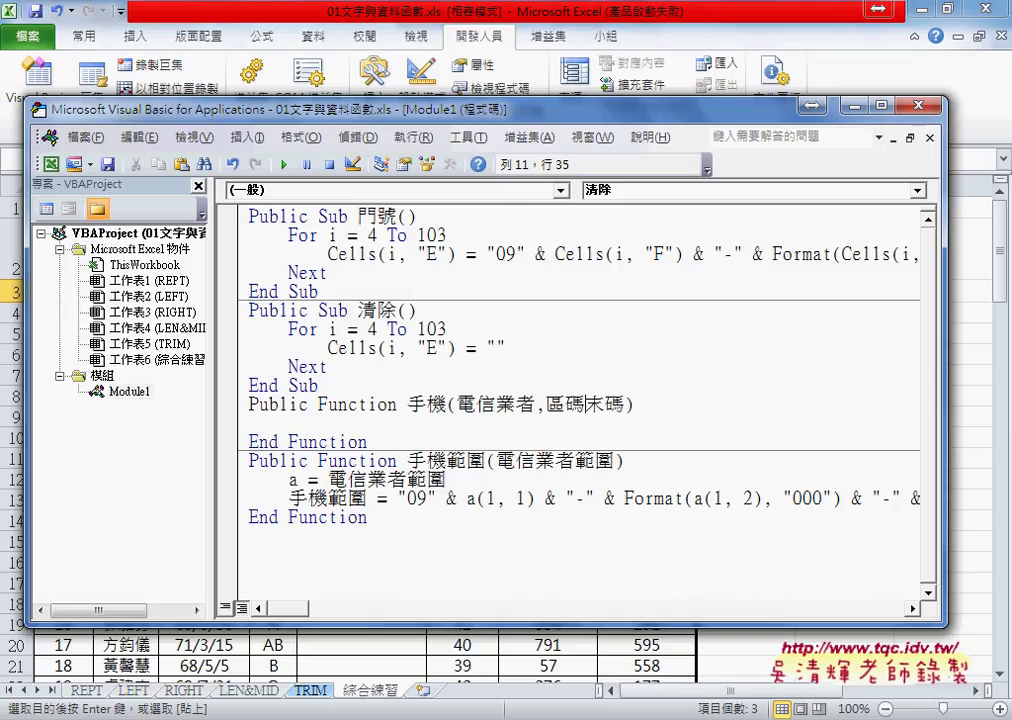
pyautogui.write(',')
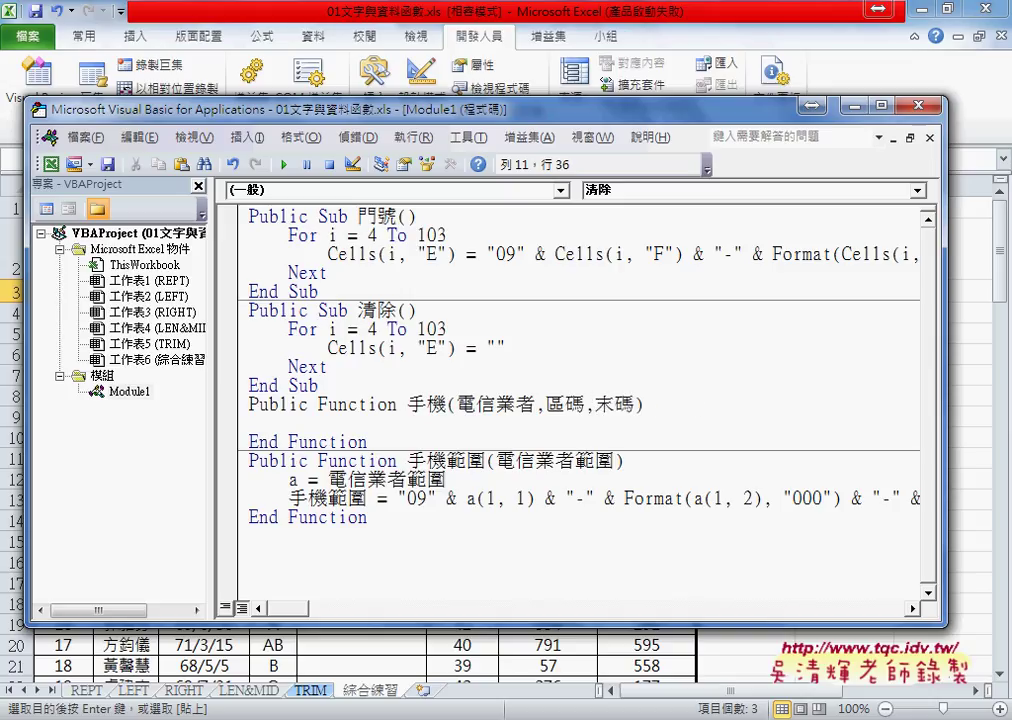
pyautogui.click(543, 410)
pyautogui.click(592, 408)
# Step: Review the parameter list and indent the empty body line of 手機
pyautogui.moveTo(636, 404); pyautogui.dragTo(458, 404)
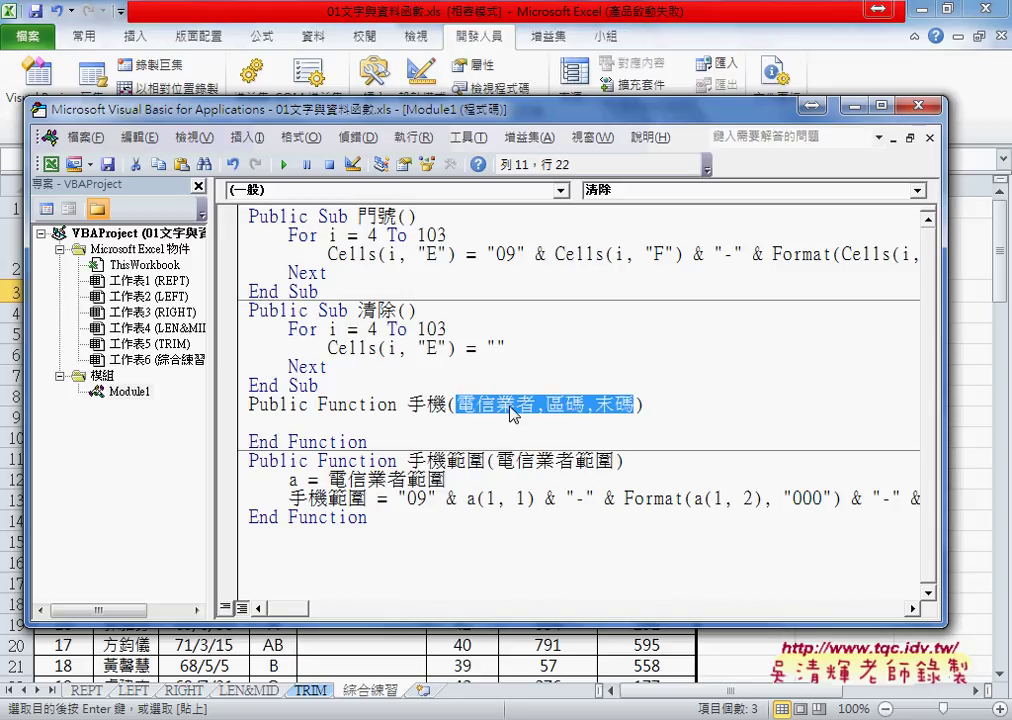
pyautogui.click(542, 405)
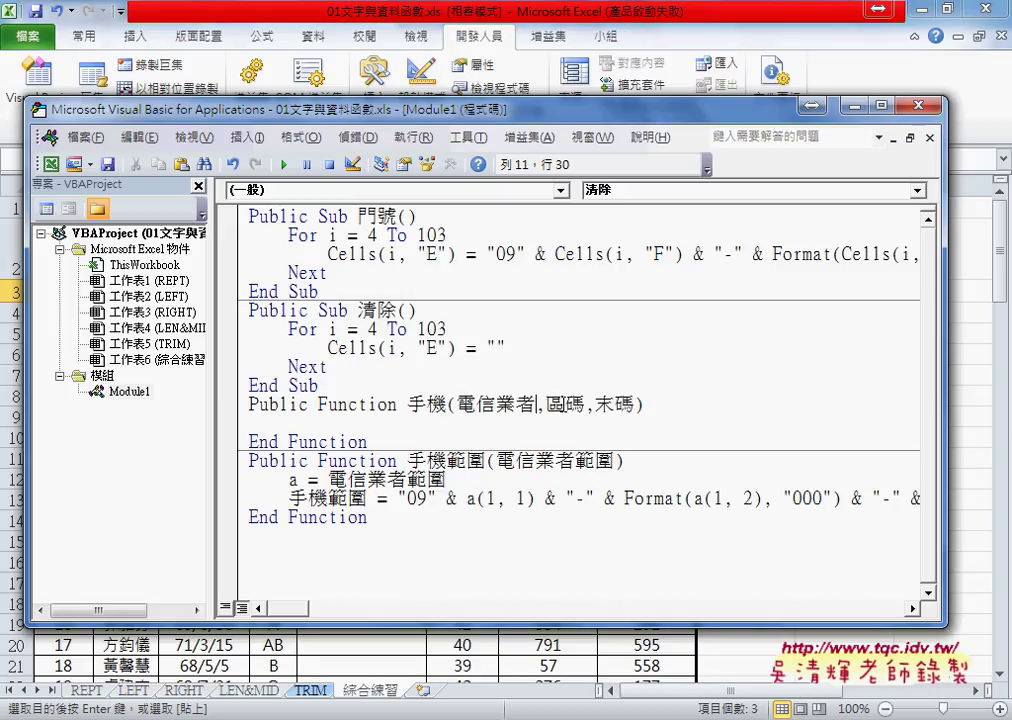
pyautogui.hotkey('shift', 'Left')
pyautogui.hotkey('shift', 'Left')
pyautogui.hotkey('shift', 'Left')
pyautogui.hotkey('shift', 'Left')
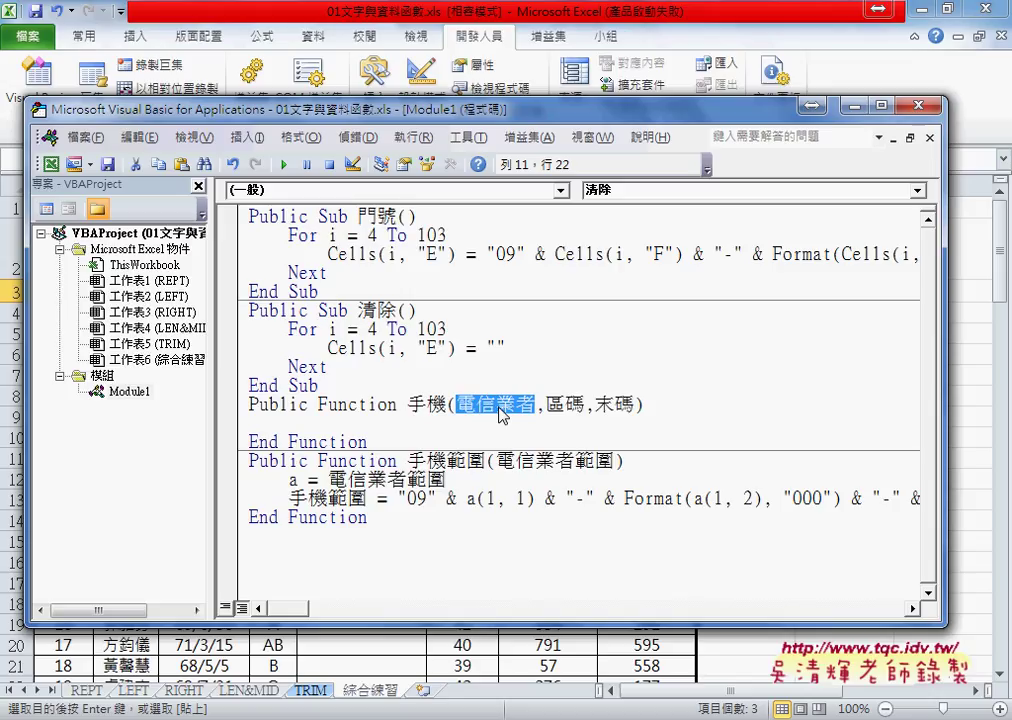
pyautogui.click(673, 407)
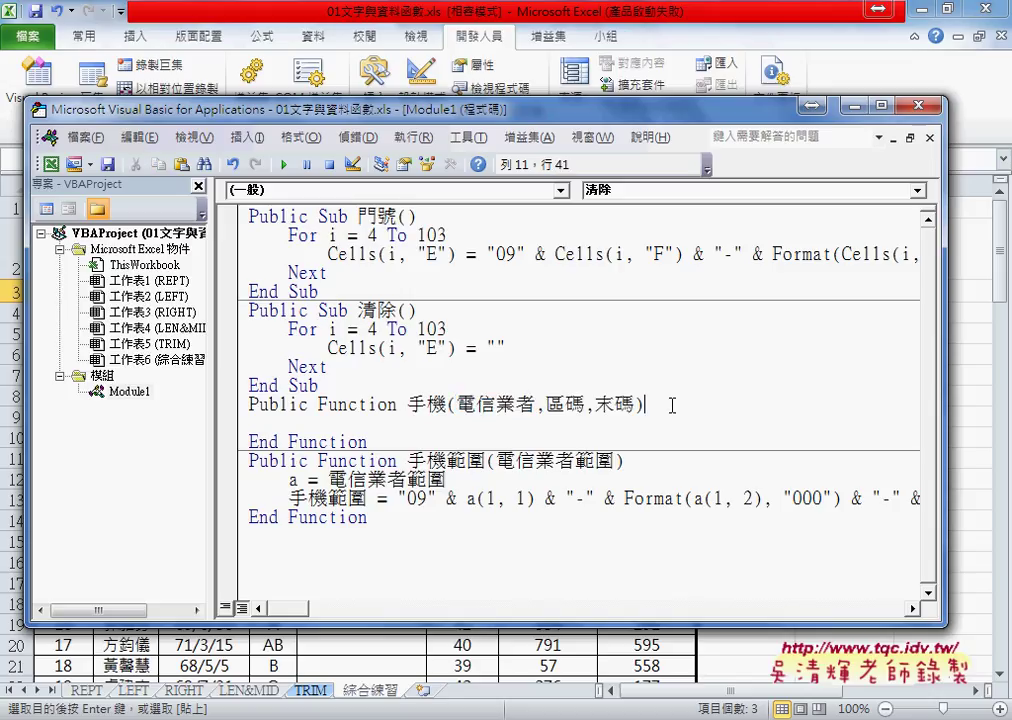
pyautogui.click(492, 424)
pyautogui.press('Tab')
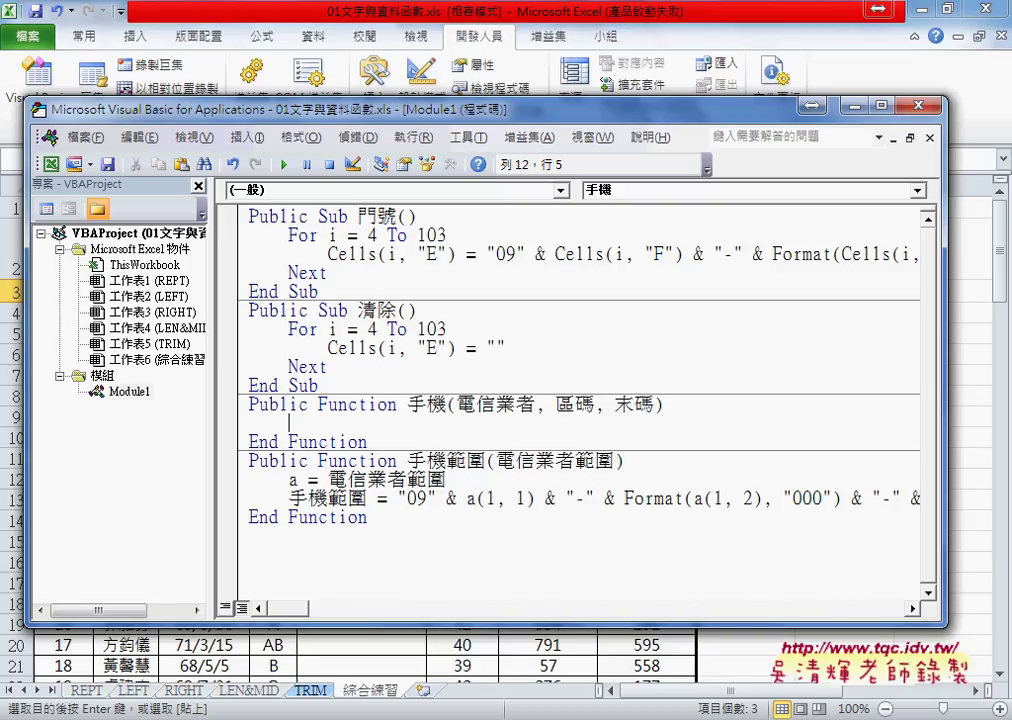
# Step: Type 手機= on the function's body line and dismiss the compile error
pyautogui.moveTo(407, 404)
pyautogui.mouseDown()
pyautogui.moveTo(437, 410)
pyautogui.moveTo(410, 436)
pyautogui.moveTo(409, 422)
pyautogui.mouseUp()
pyautogui.doubleClick(352, 423)
pyautogui.click(347, 423)
pyautogui.write('=')
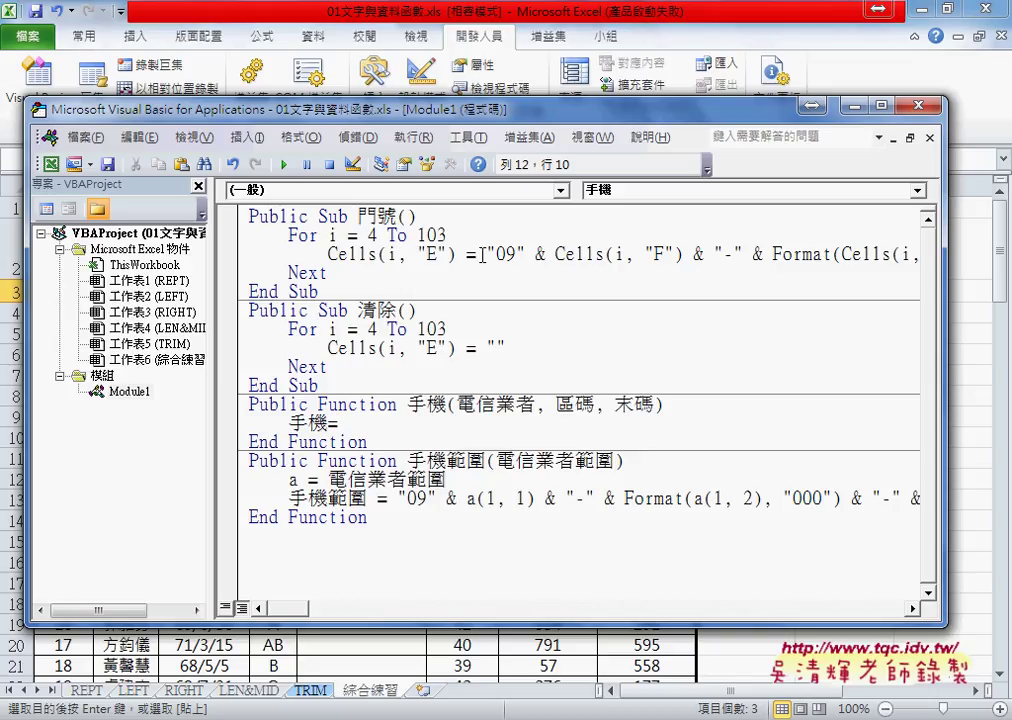
pyautogui.click(486, 447)
# Step: Copy the "09" & Cells(i, "F") & ... expression from 門號 and paste it after 手機=
pyautogui.moveTo(487, 254); pyautogui.dragTo(968, 252)
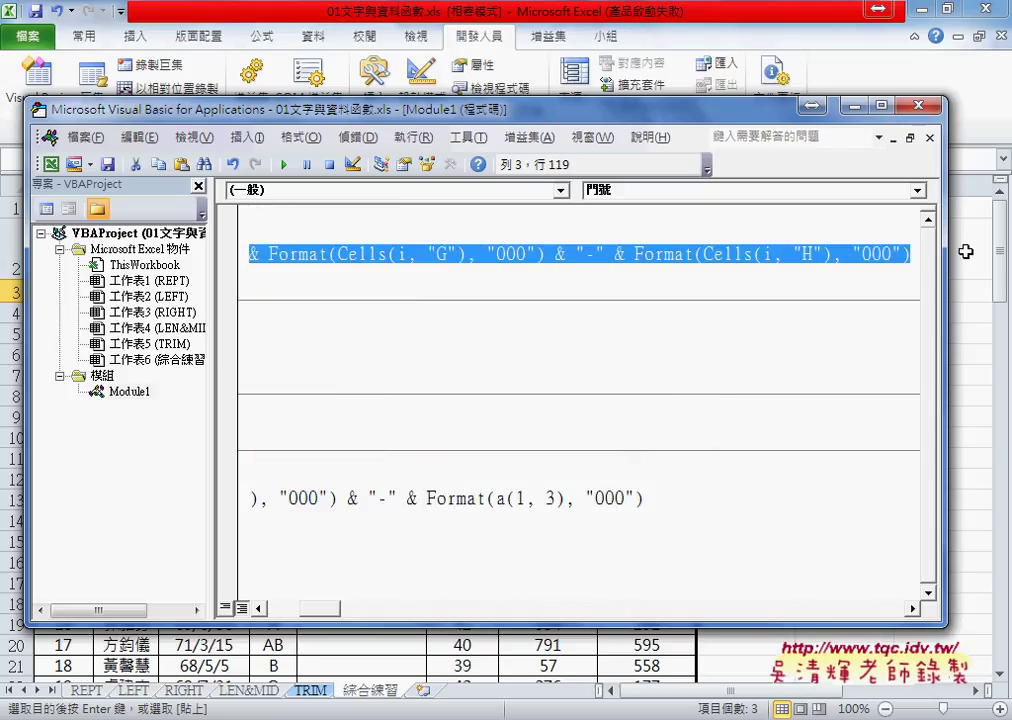
pyautogui.hotkey('ctrl', 'c')
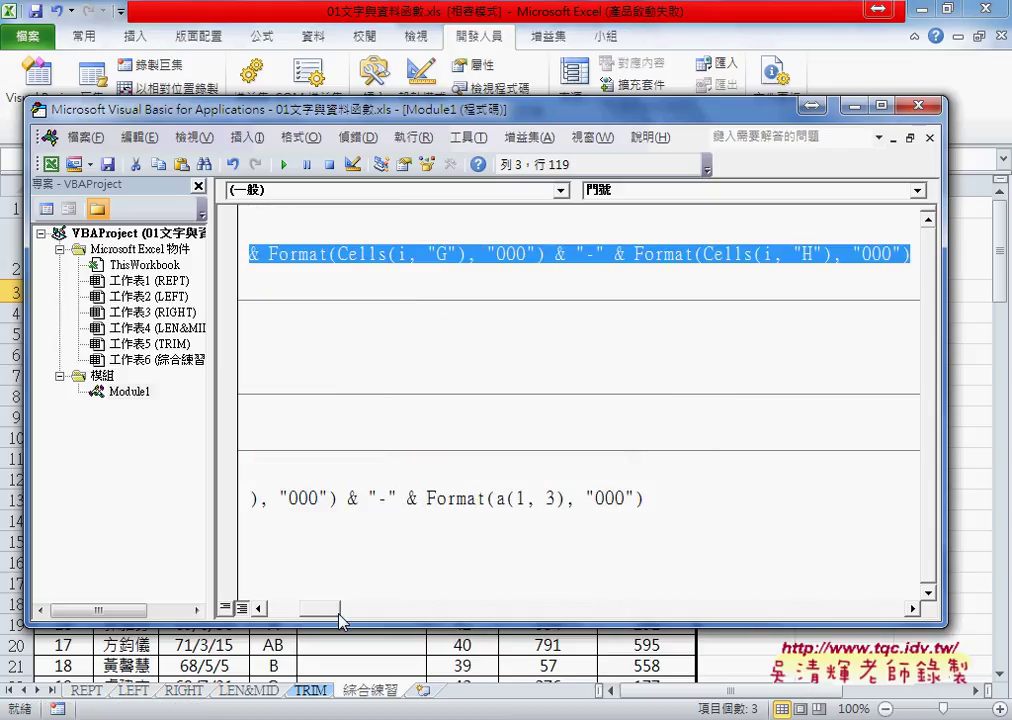
pyautogui.moveTo(335, 608); pyautogui.dragTo(294, 609)
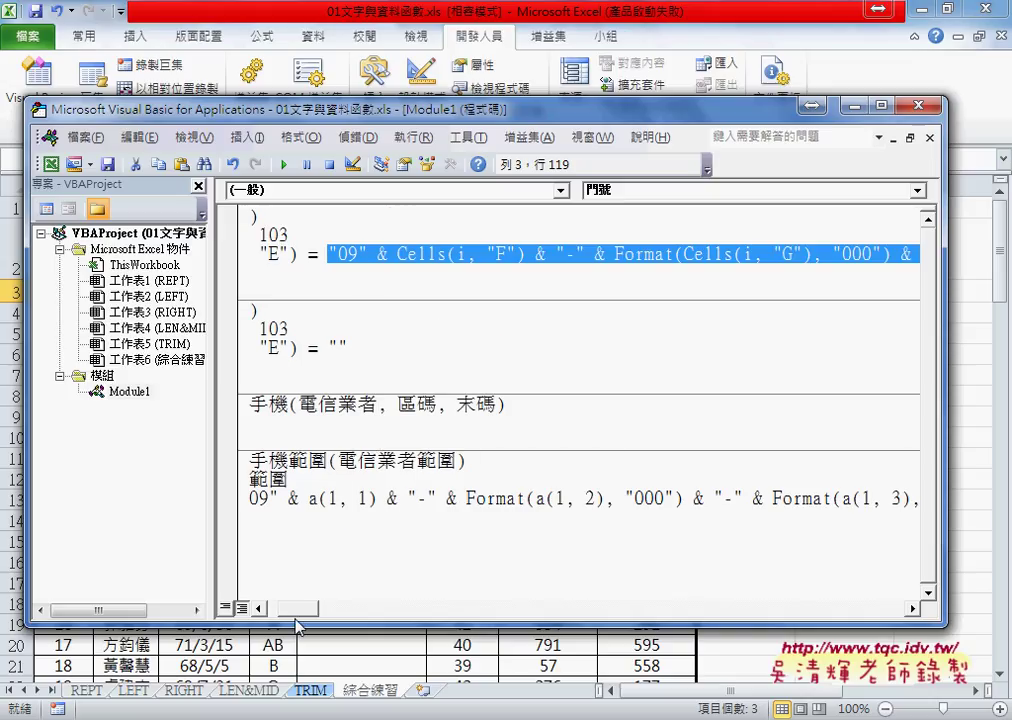
pyautogui.hscroll(-3, 237, 492)
pyautogui.click(353, 420)
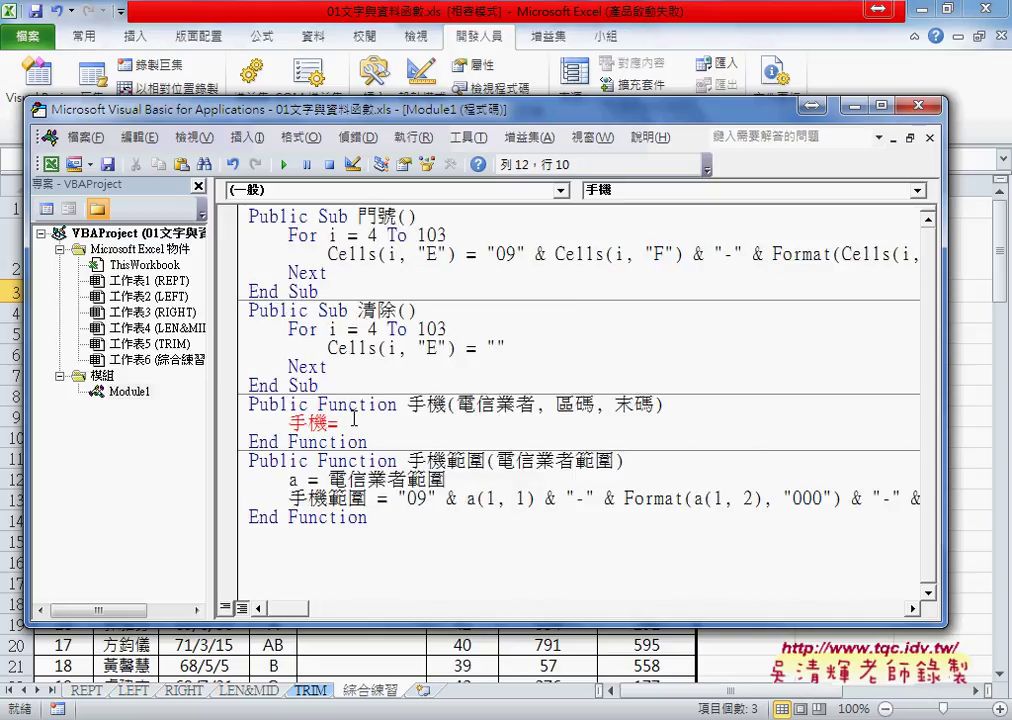
pyautogui.hotkey('ctrl', 'v')
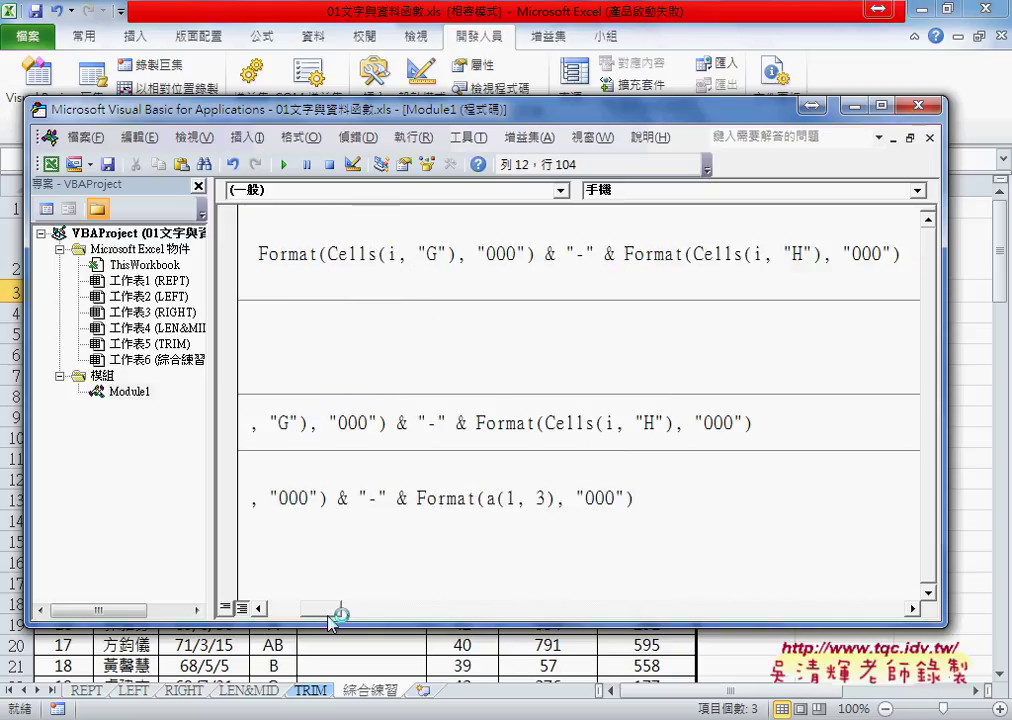
pyautogui.moveTo(334, 608); pyautogui.dragTo(300, 608)
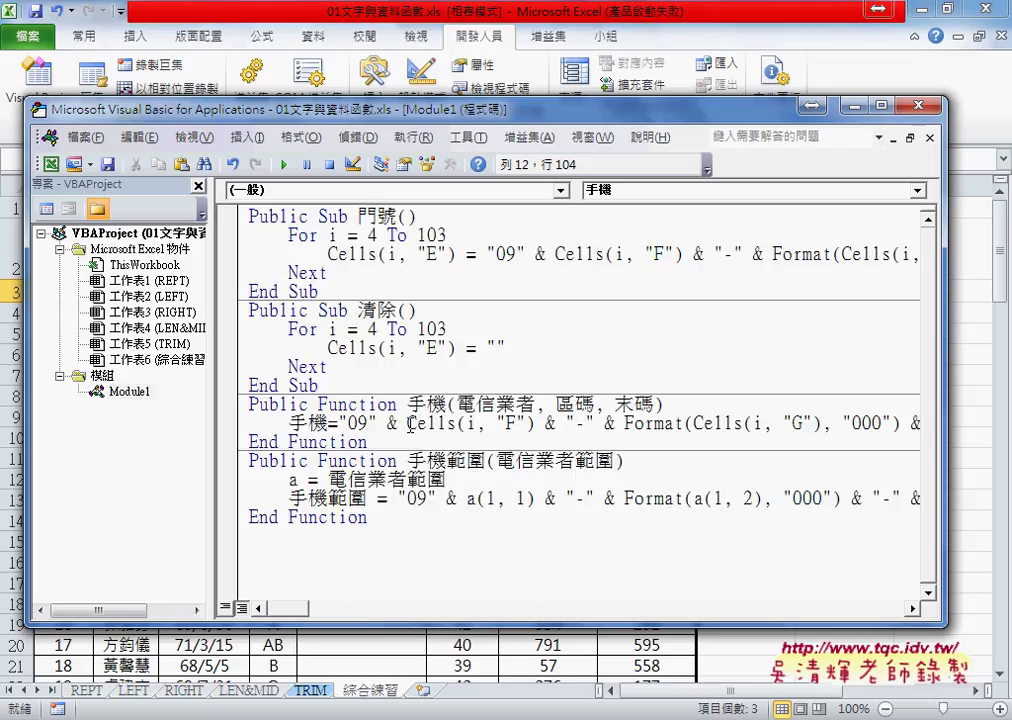
pyautogui.moveTo(406, 424); pyautogui.dragTo(536, 425)
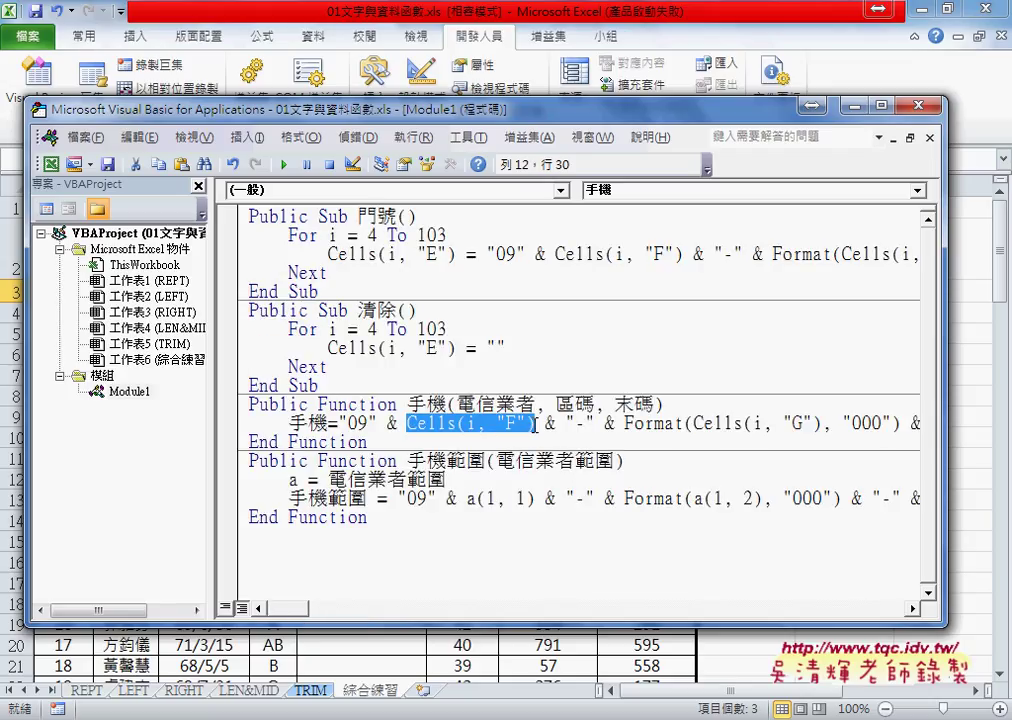
# Step: Replace Cells(i,"F"), Cells(i,"G") and Cells(i,"H") with 電信業者, 區碼 and 末碼
pyautogui.moveTo(456, 404); pyautogui.dragTo(536, 404)
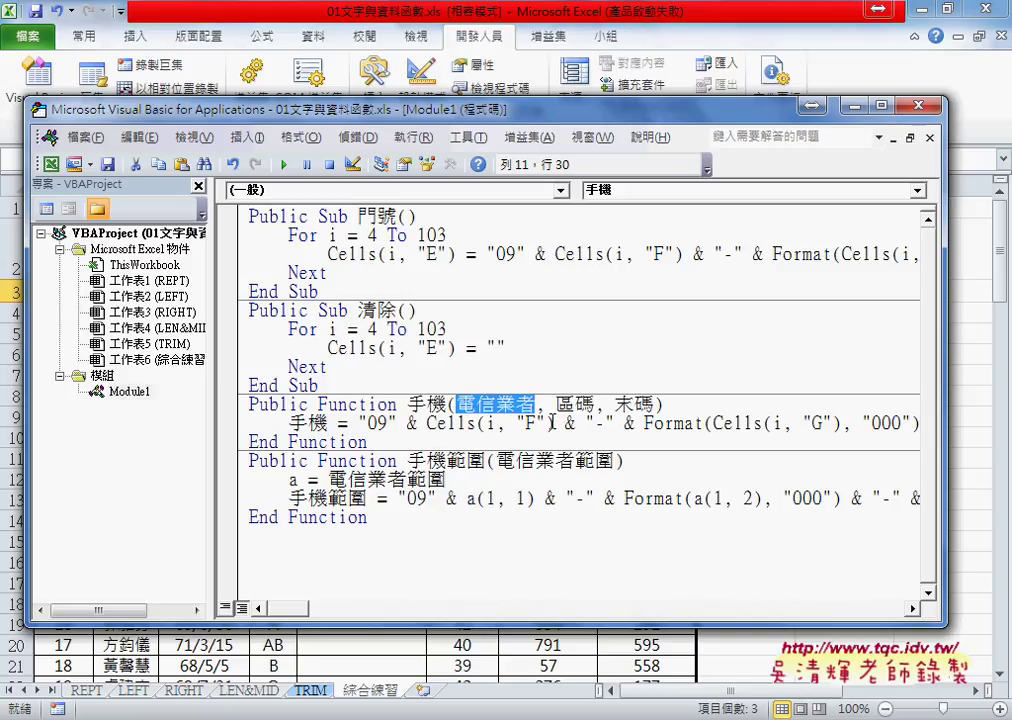
pyautogui.moveTo(553, 424); pyautogui.dragTo(428, 425)
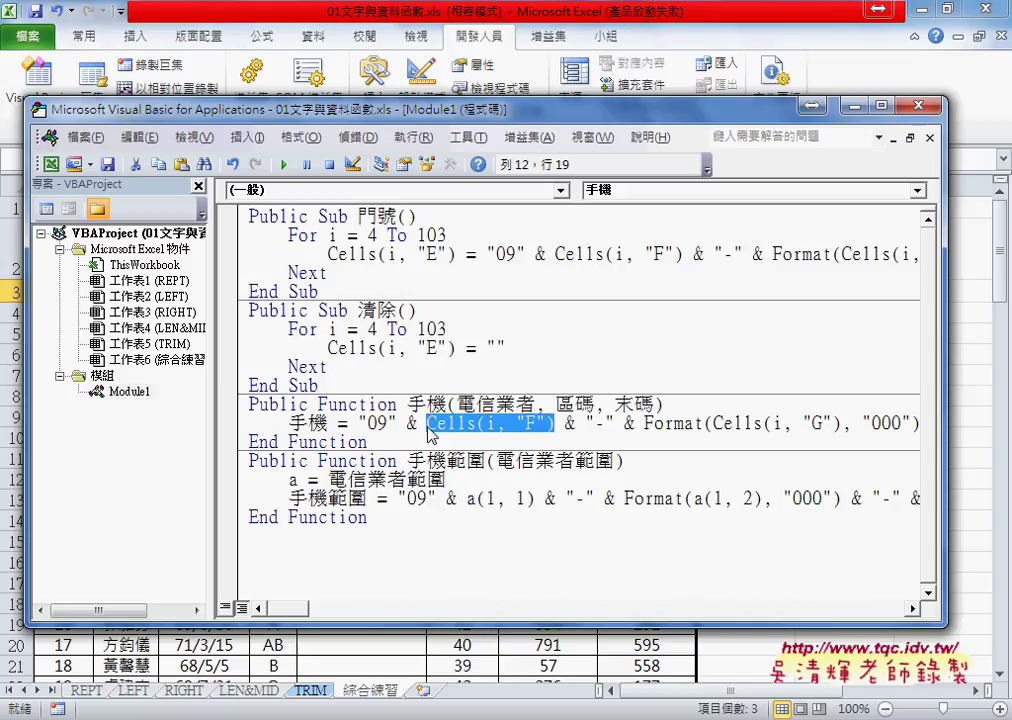
pyautogui.hotkey('ctrl', 'v')
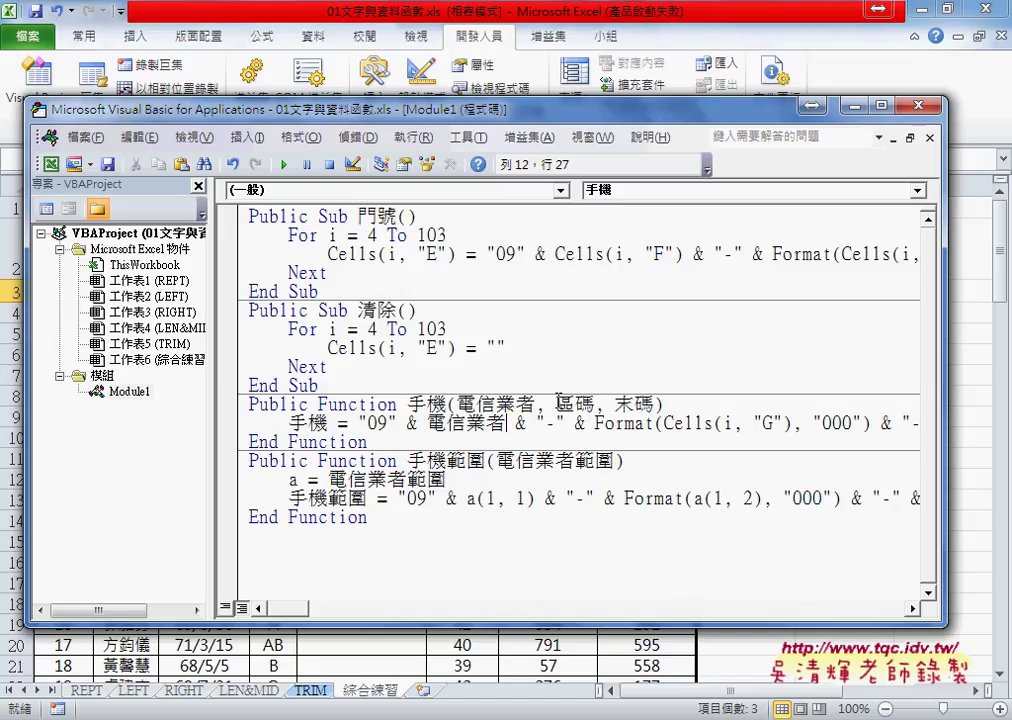
pyautogui.doubleClick(576, 404)
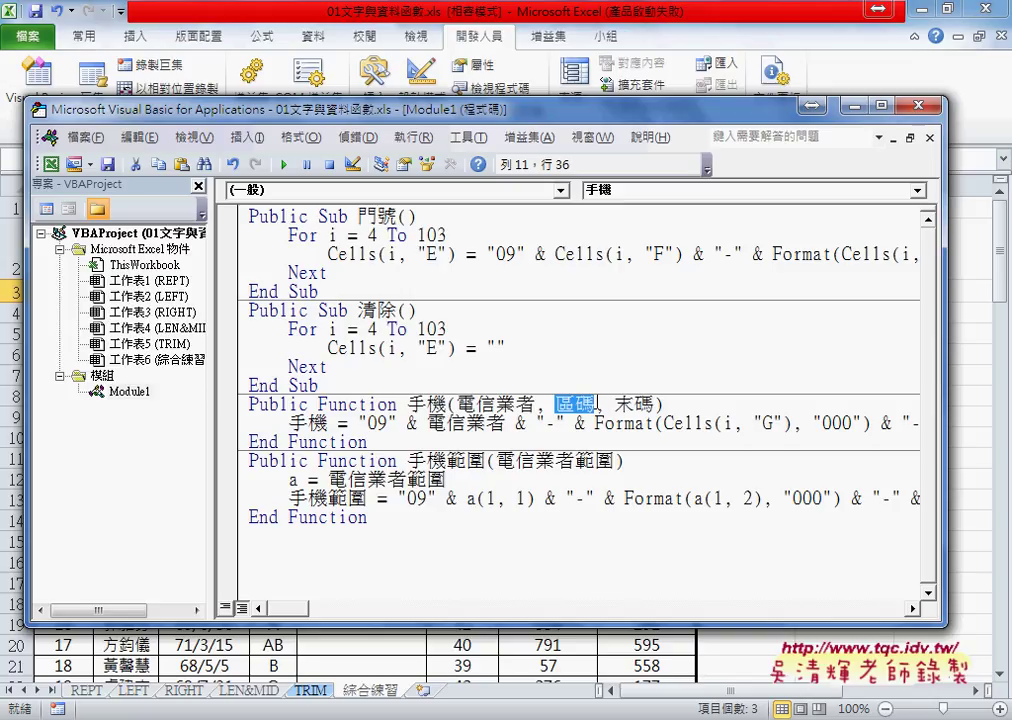
pyautogui.moveTo(664, 423); pyautogui.dragTo(792, 423)
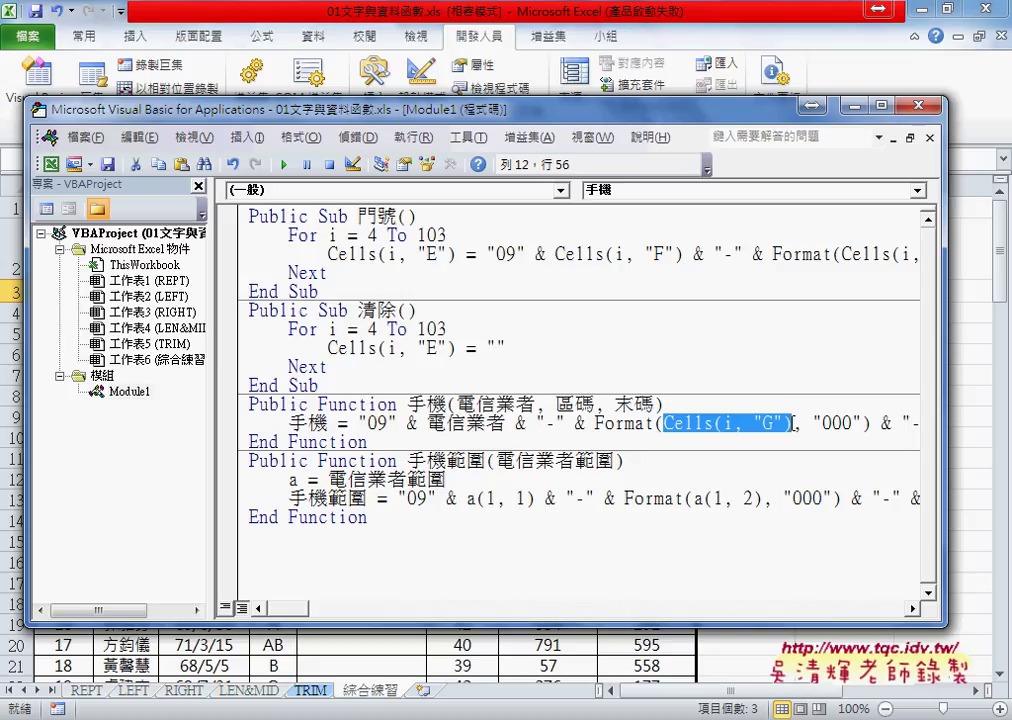
pyautogui.hotkey('ctrl', 'v')
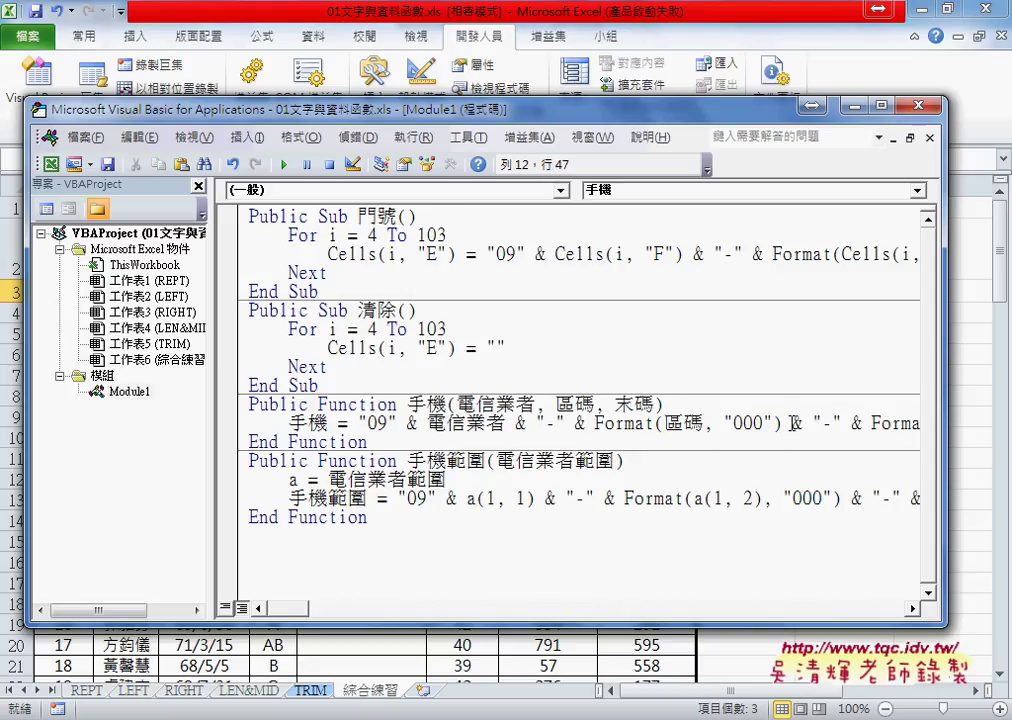
pyautogui.moveTo(614, 404); pyautogui.dragTo(652, 404)
pyautogui.hotkey('ctrl', 'c')
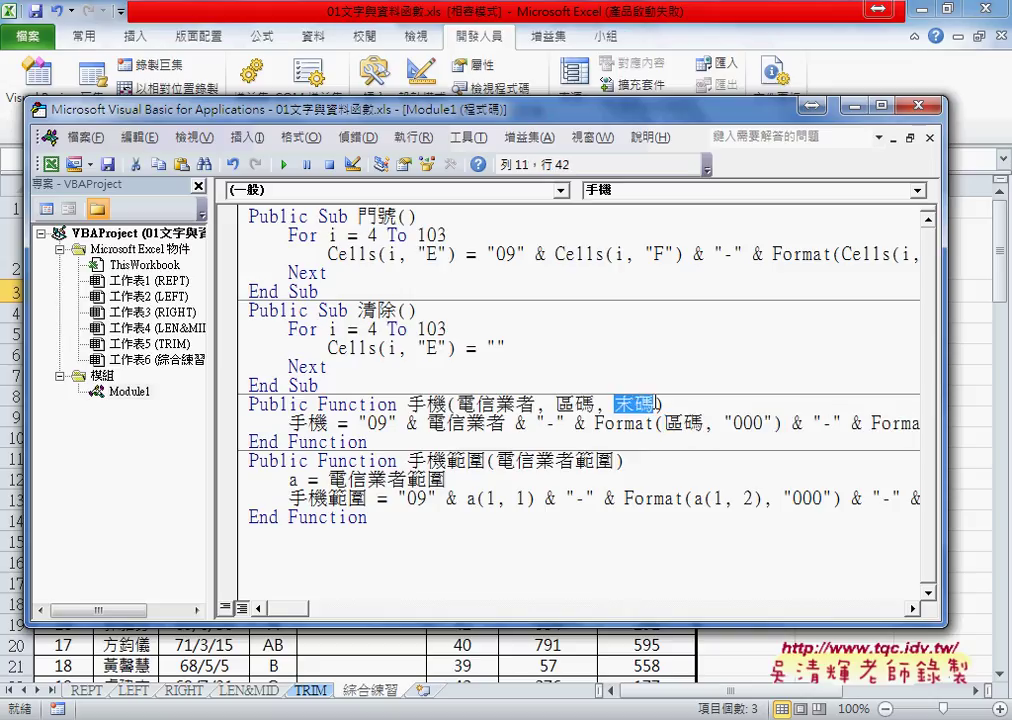
pyautogui.moveTo(292, 608); pyautogui.dragTo(310, 620)
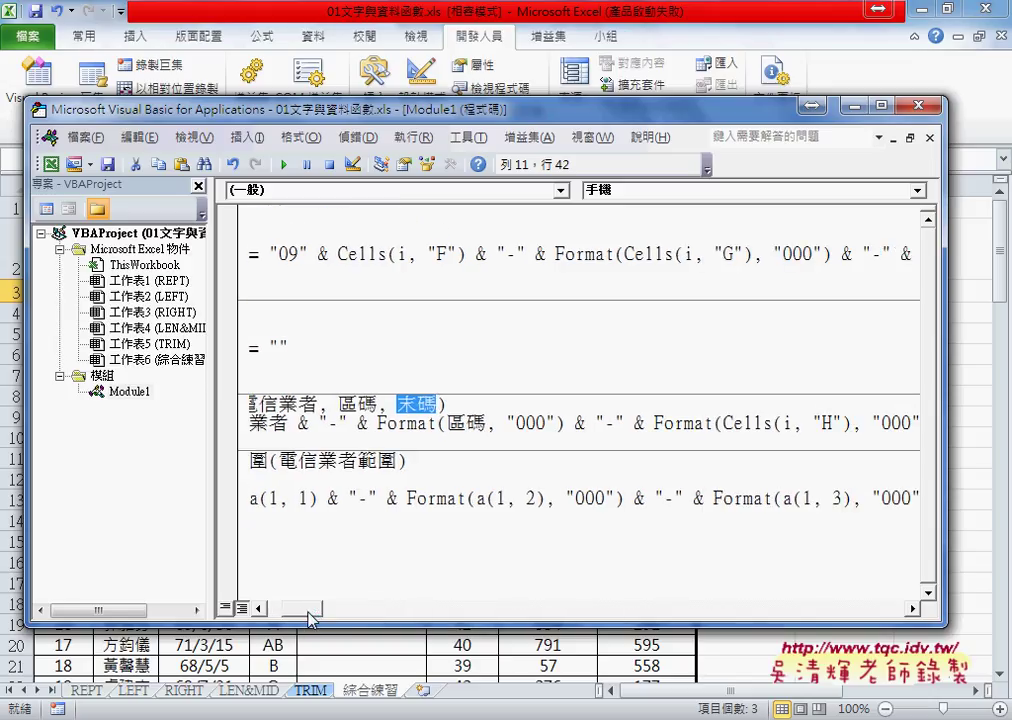
pyautogui.moveTo(723, 423); pyautogui.dragTo(850, 424)
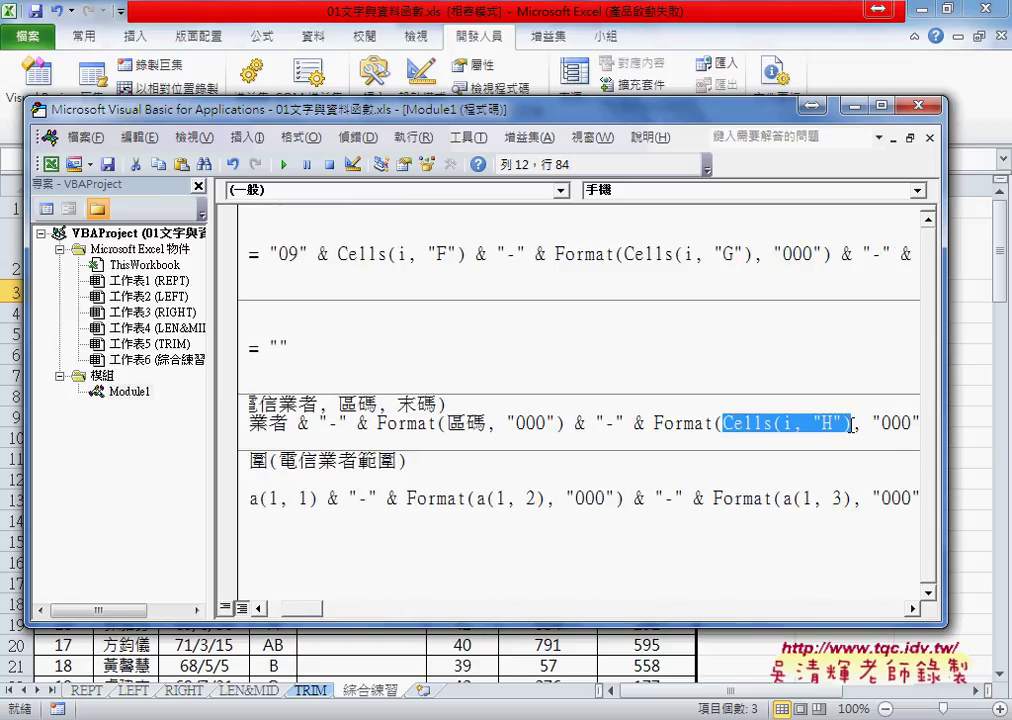
pyautogui.hotkey('ctrl', 'v')
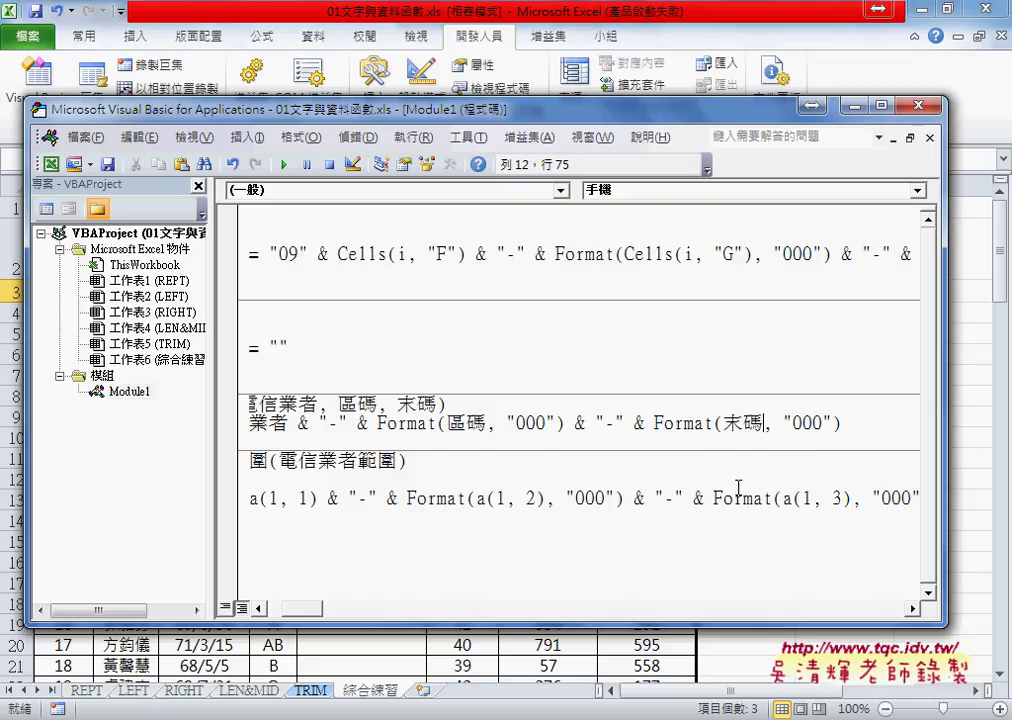
# Step: Check the rewritten 手機 expression and move the editor aside to reveal the worksheet
pyautogui.moveTo(302, 608); pyautogui.dragTo(282, 612)
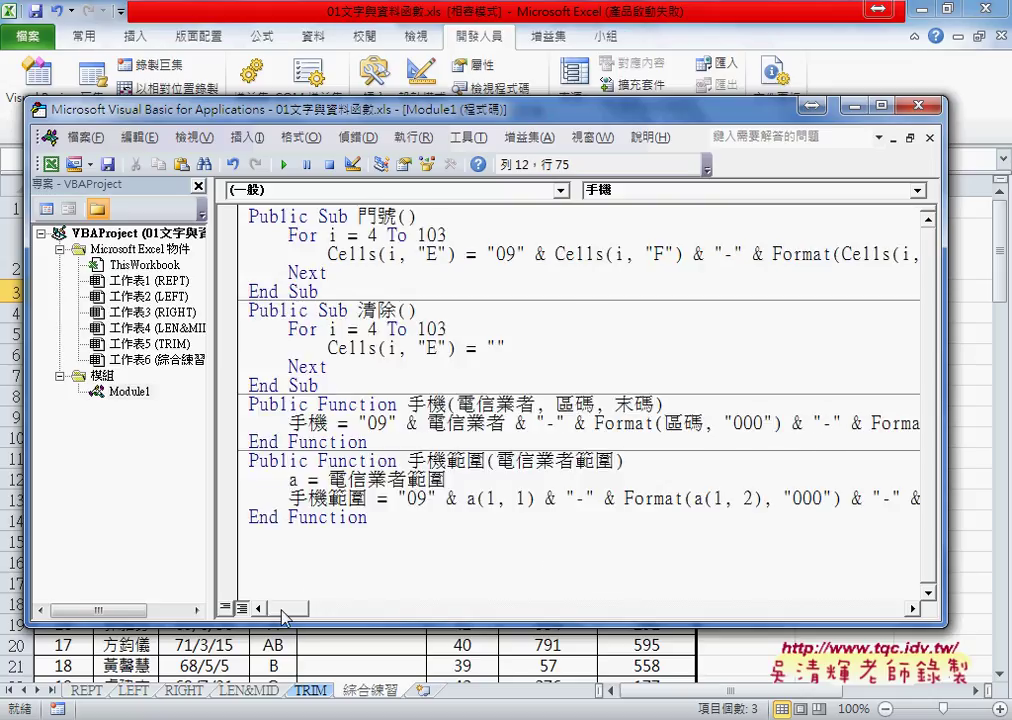
pyautogui.click(362, 423)
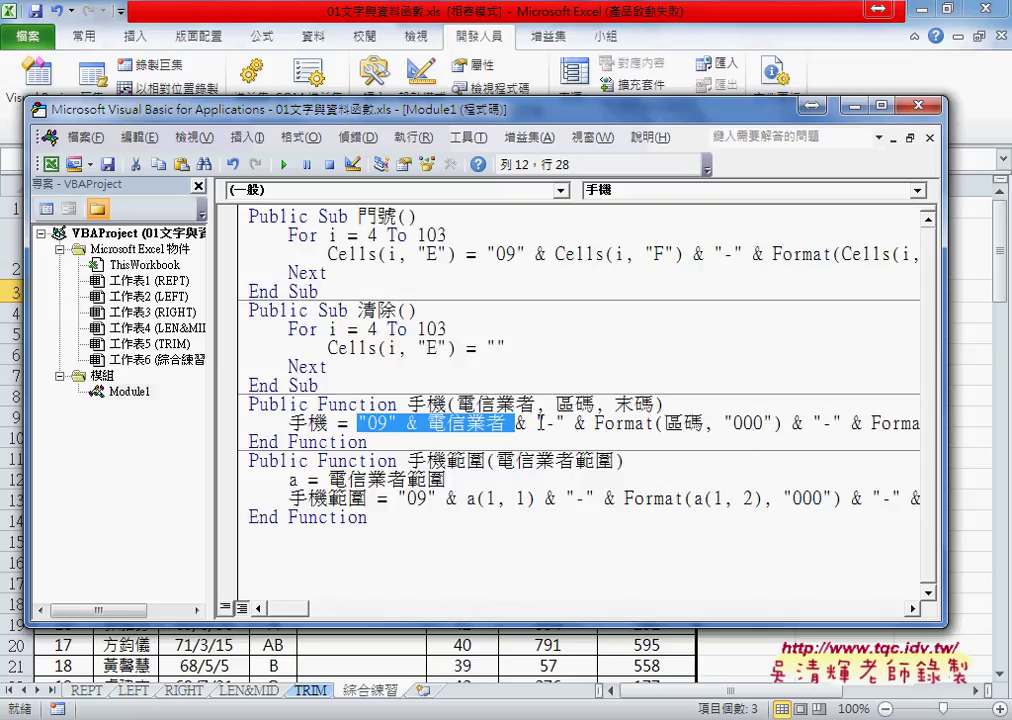
pyautogui.moveTo(362, 423); pyautogui.dragTo(840, 424)
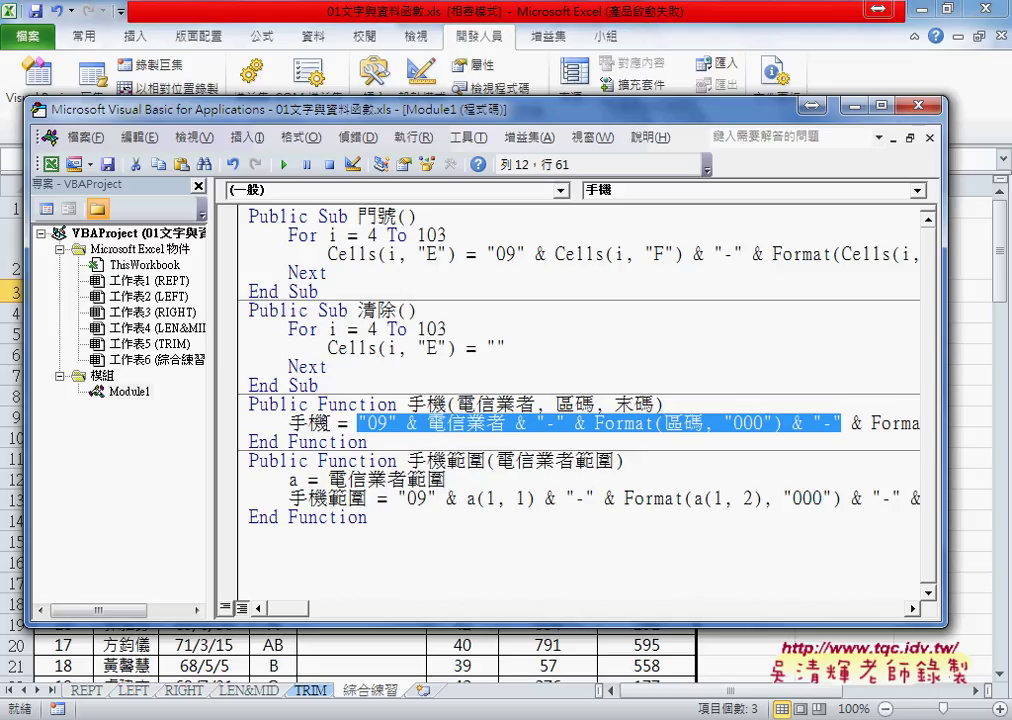
pyautogui.doubleClick(308, 423)
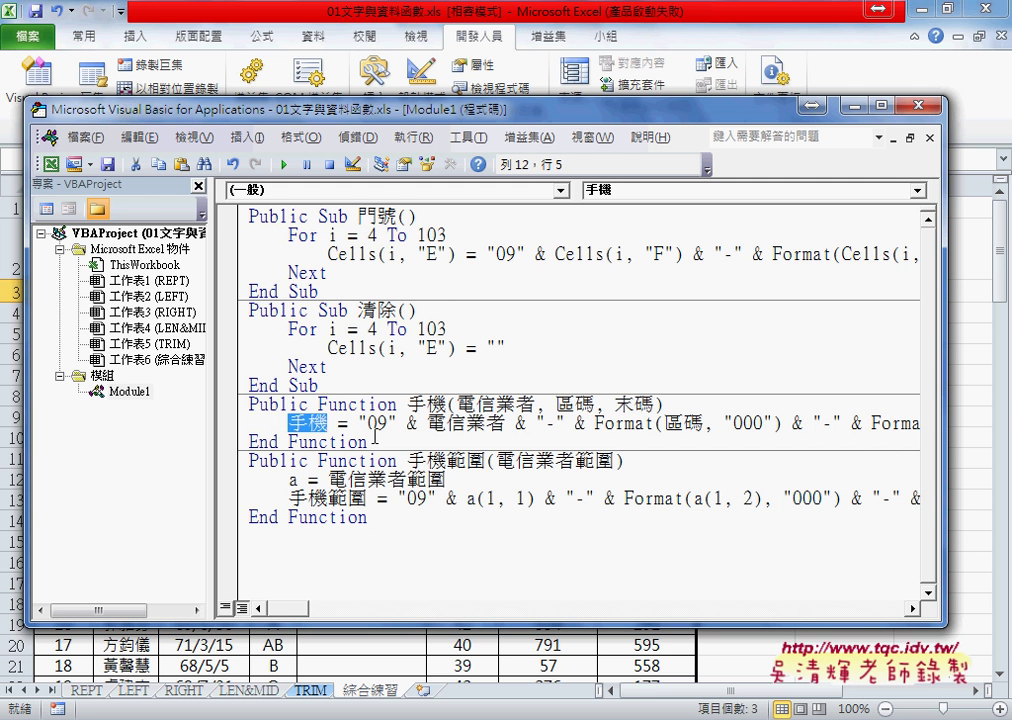
pyautogui.moveTo(382, 117); pyautogui.dragTo(757, 141)
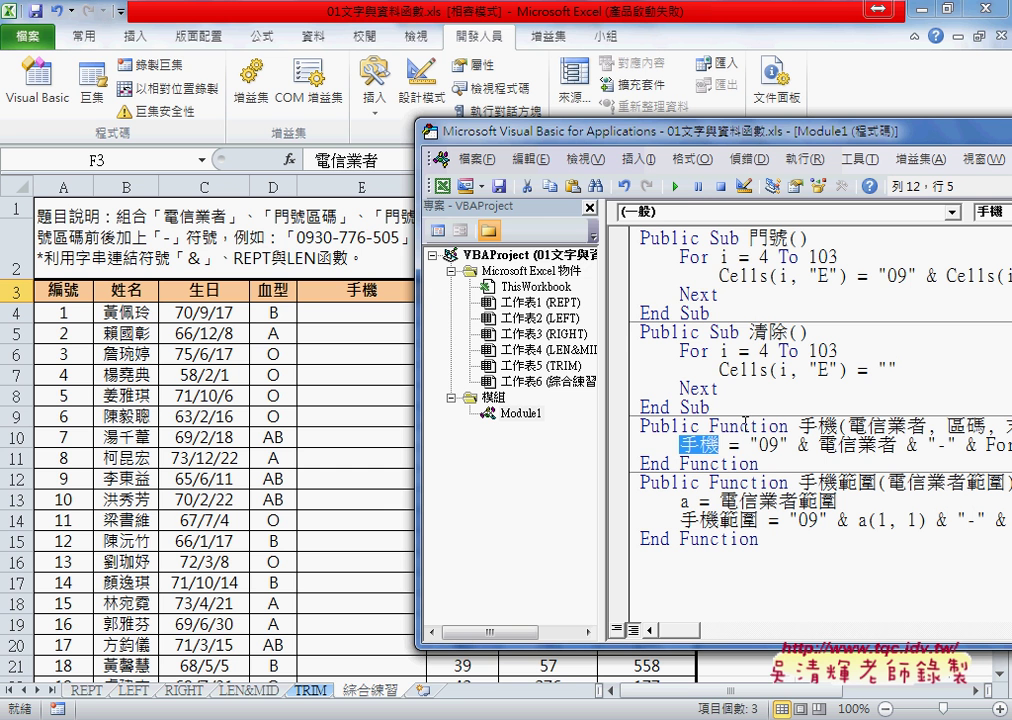
pyautogui.click(732, 446)
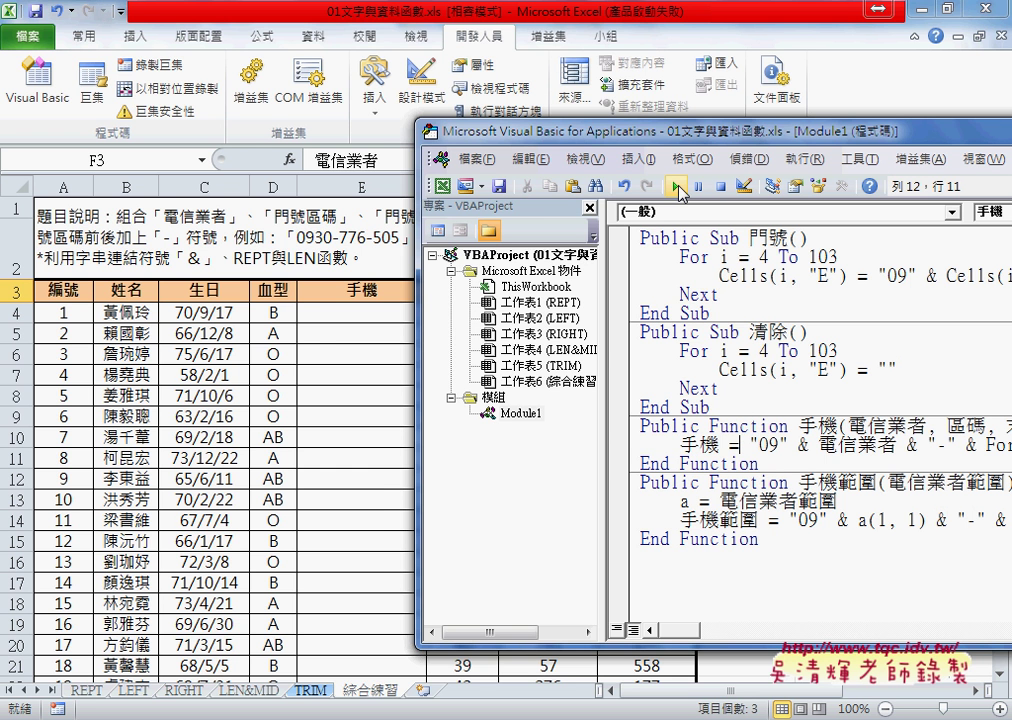
pyautogui.click(680, 187)
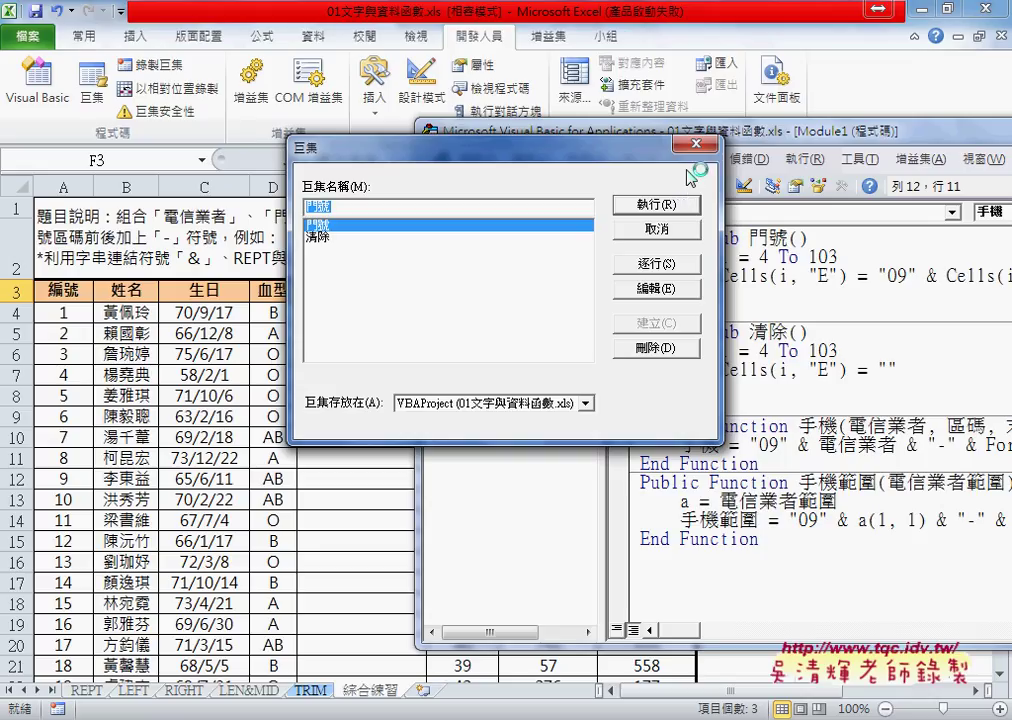
pyautogui.click(702, 144)
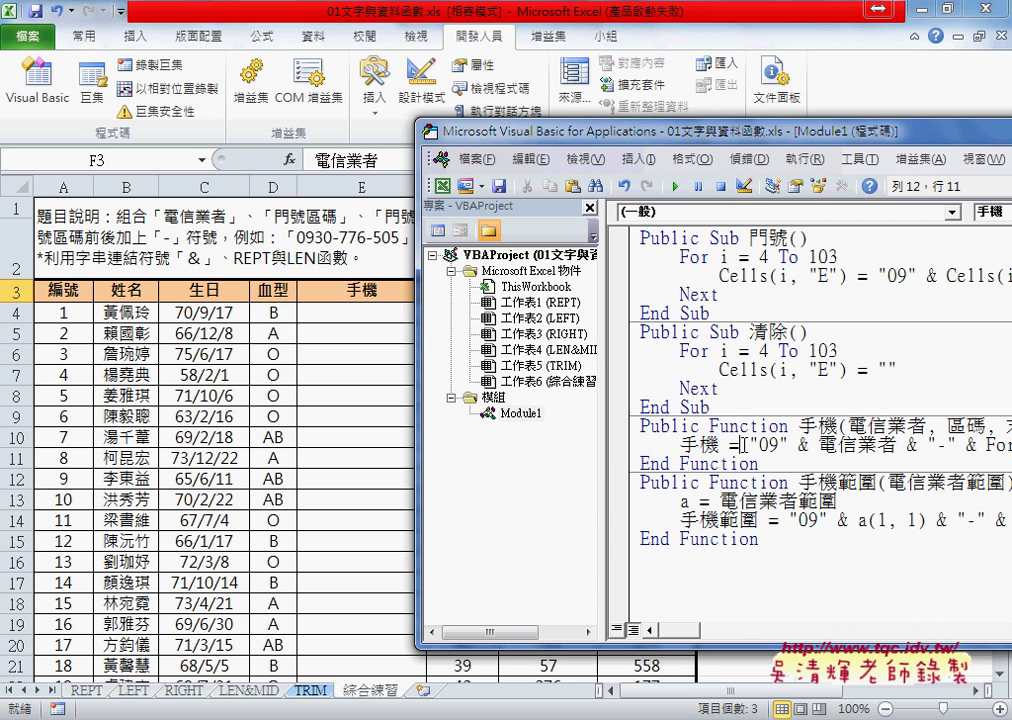
pyautogui.doubleClick(734, 239)
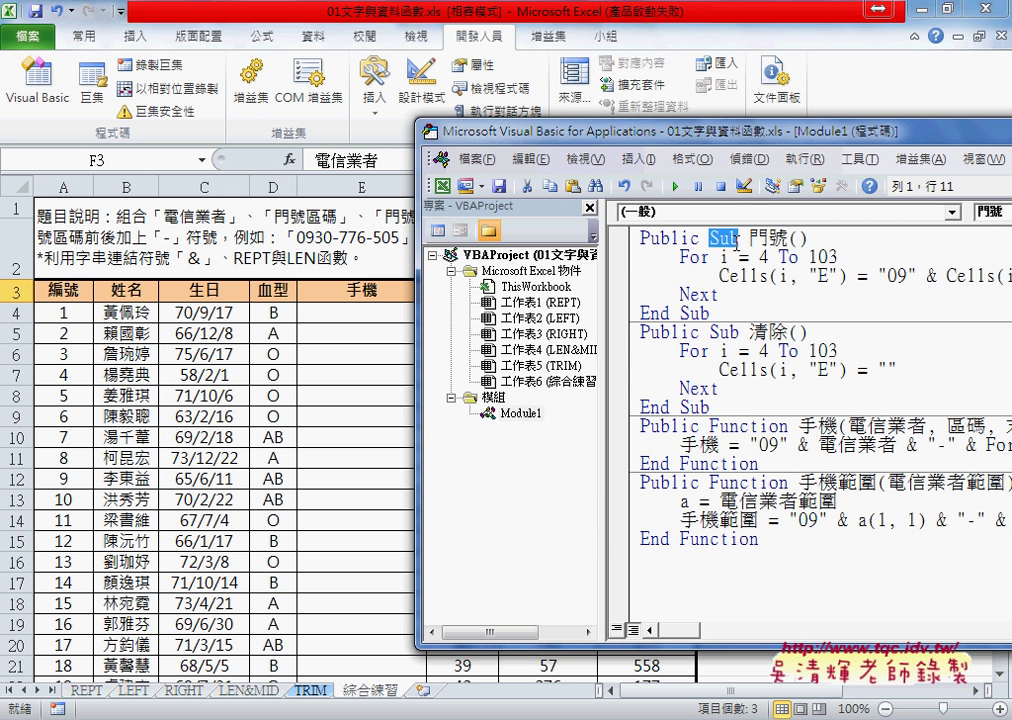
pyautogui.click(726, 276)
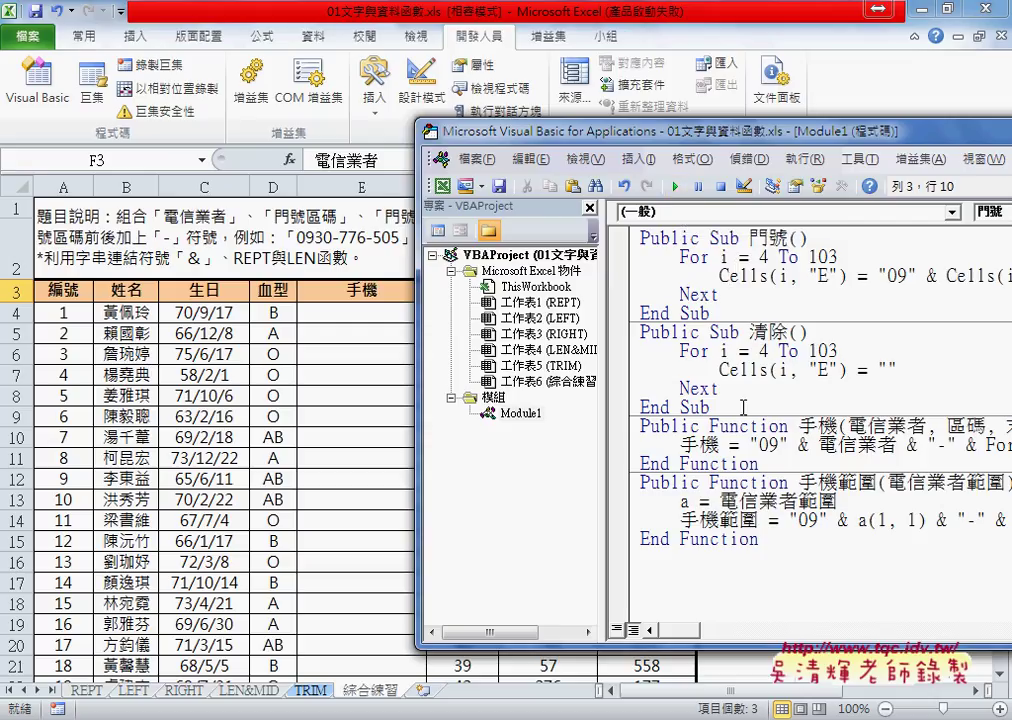
pyautogui.click(751, 444)
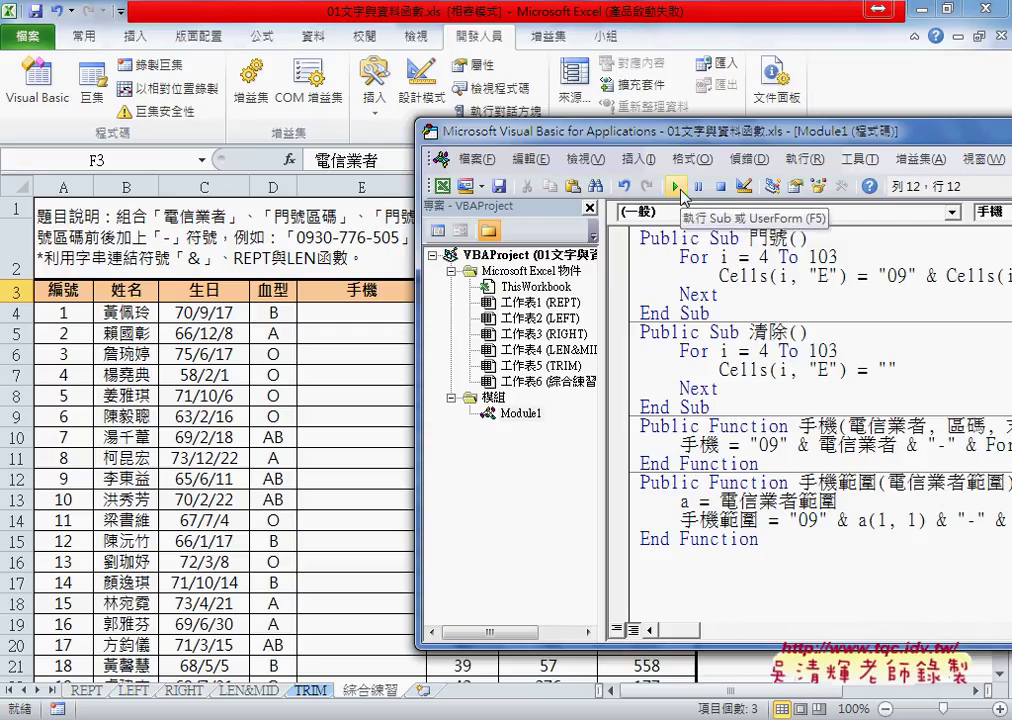
# Step: In E4, insert the user-defined 手機 function to open its 電信業者, 區碼, 末碼 arguments
pyautogui.click(377, 313)
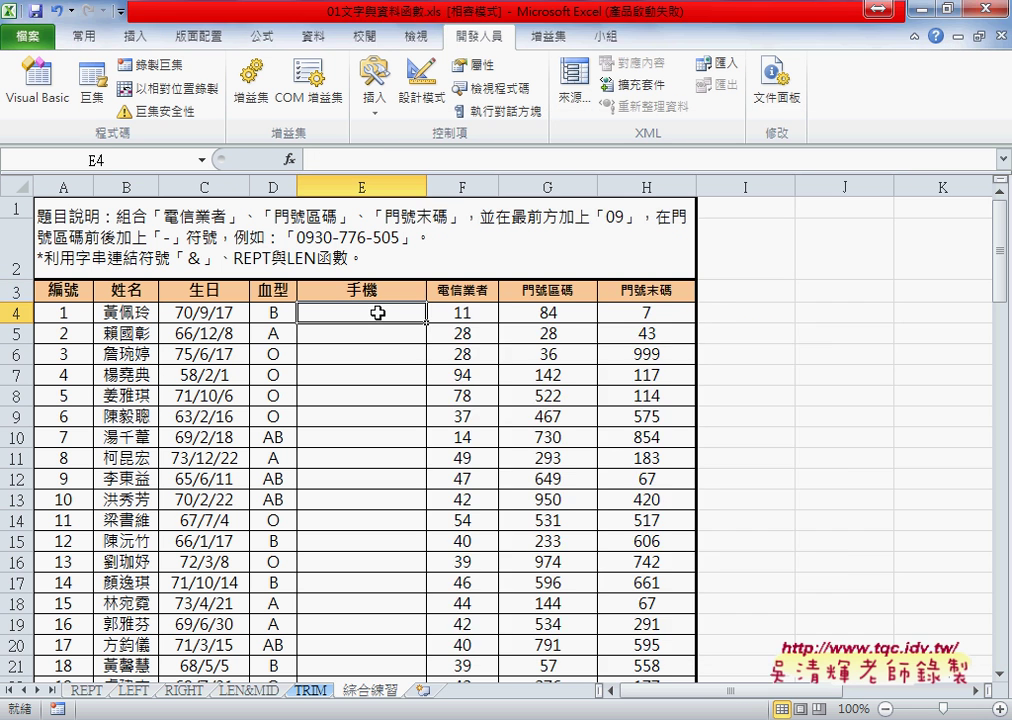
pyautogui.click(289, 160)
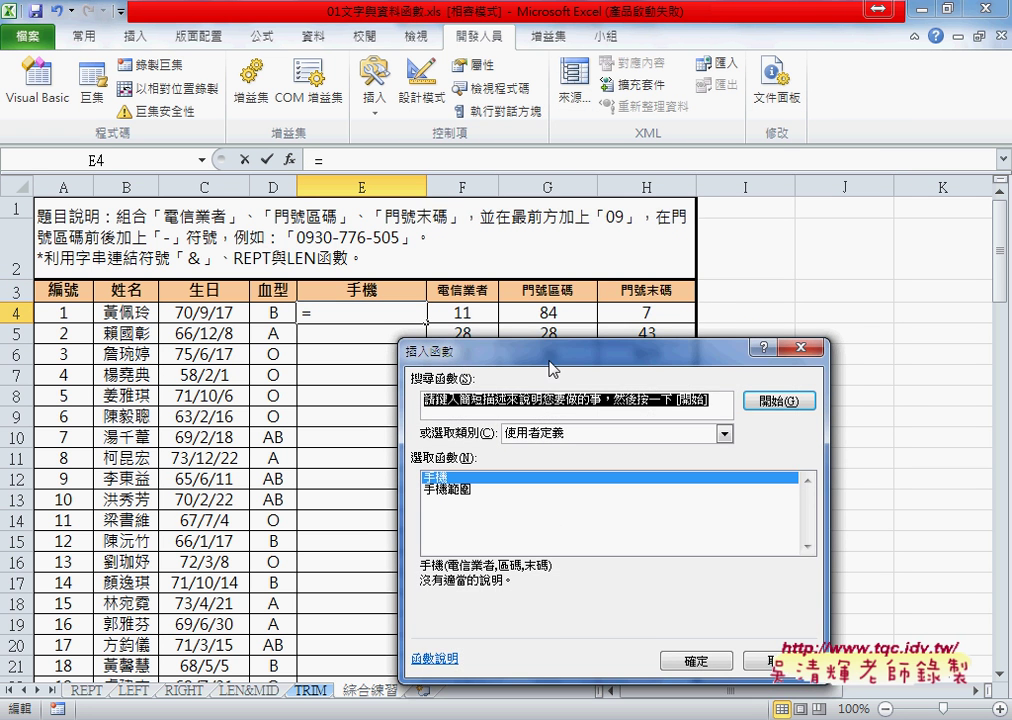
pyautogui.moveTo(551, 368); pyautogui.dragTo(543, 226)
pyautogui.click(716, 292)
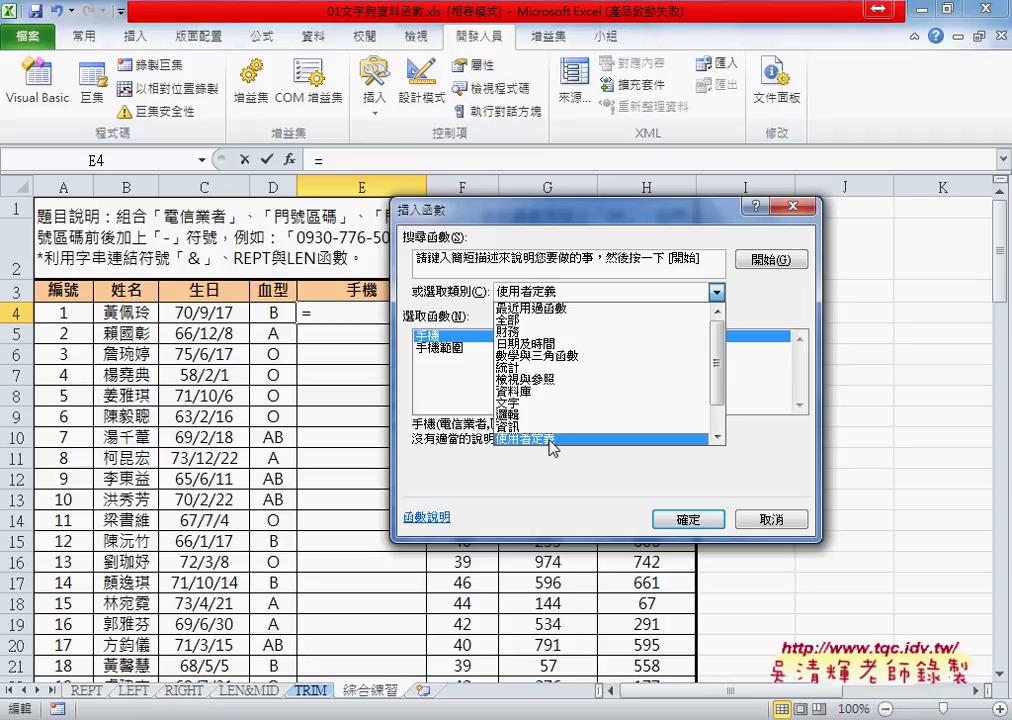
pyautogui.click(552, 440)
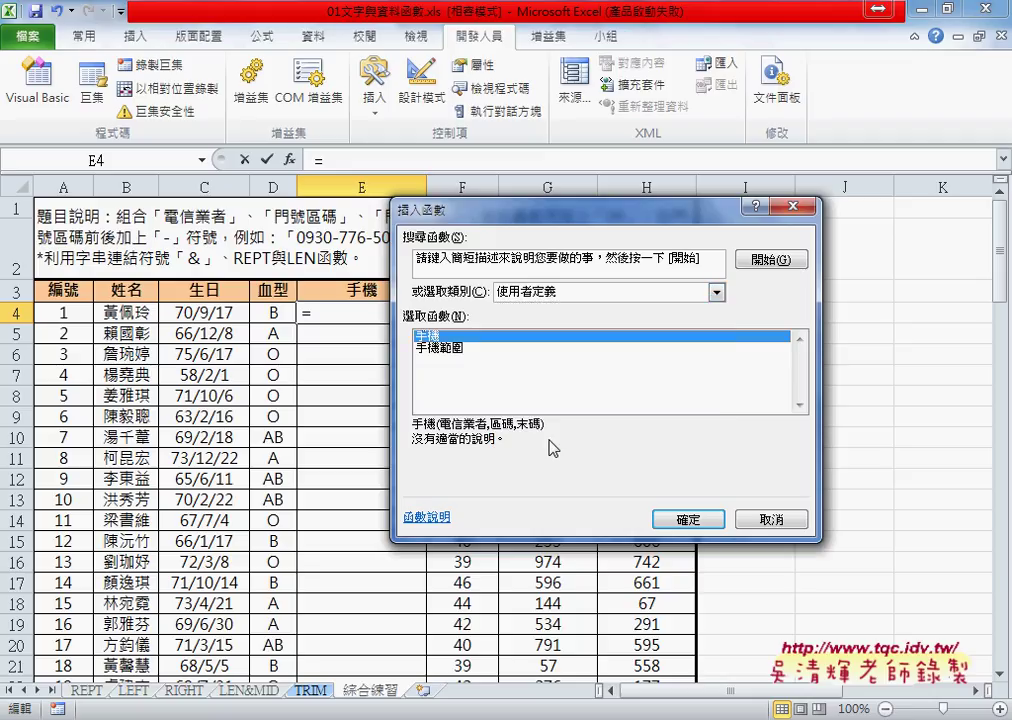
pyautogui.click(688, 521)
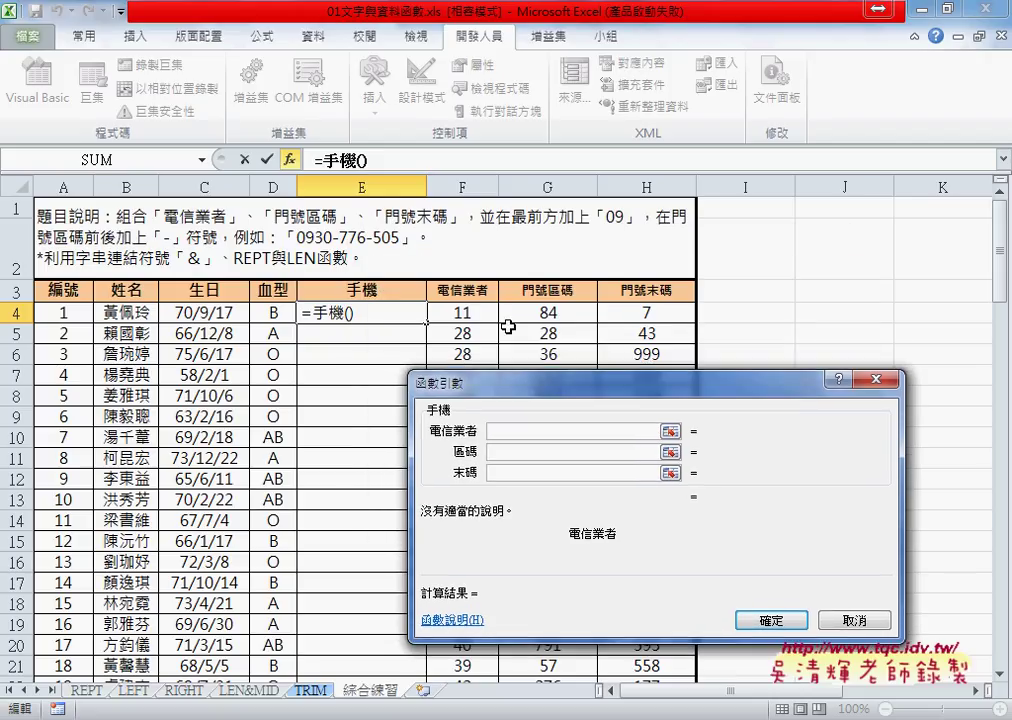
# Step: Set the 手機 arguments: 電信業者 to F4, 區碼 to G4, 末碼 to H4
pyautogui.click(463, 313)
pyautogui.click(515, 452)
pyautogui.click(555, 314)
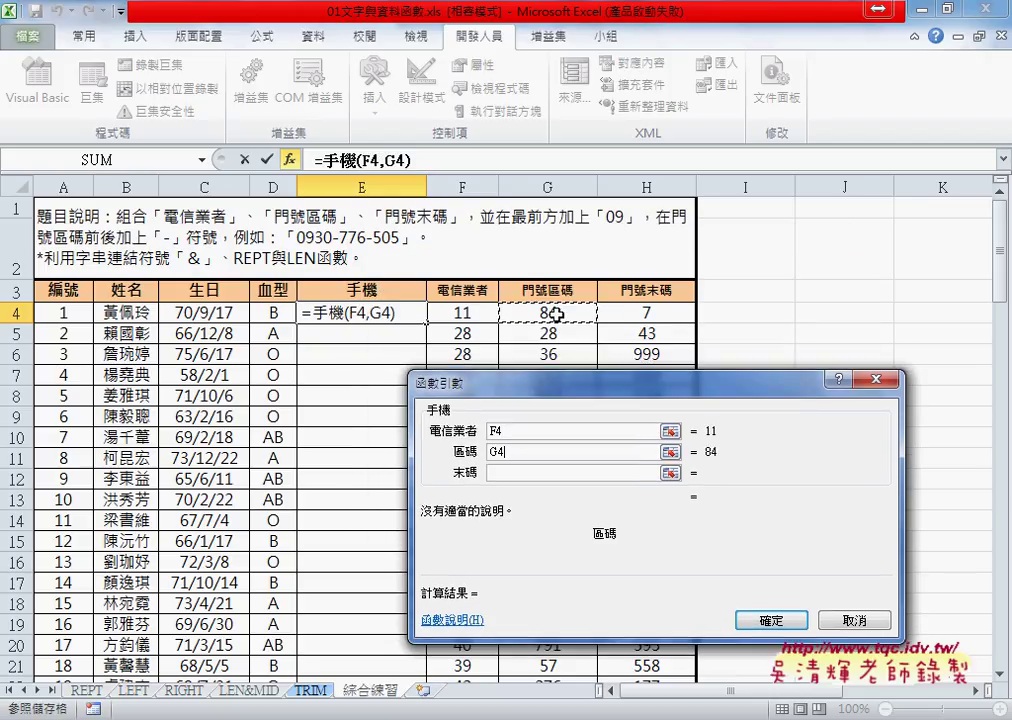
pyautogui.click(550, 472)
pyautogui.click(638, 314)
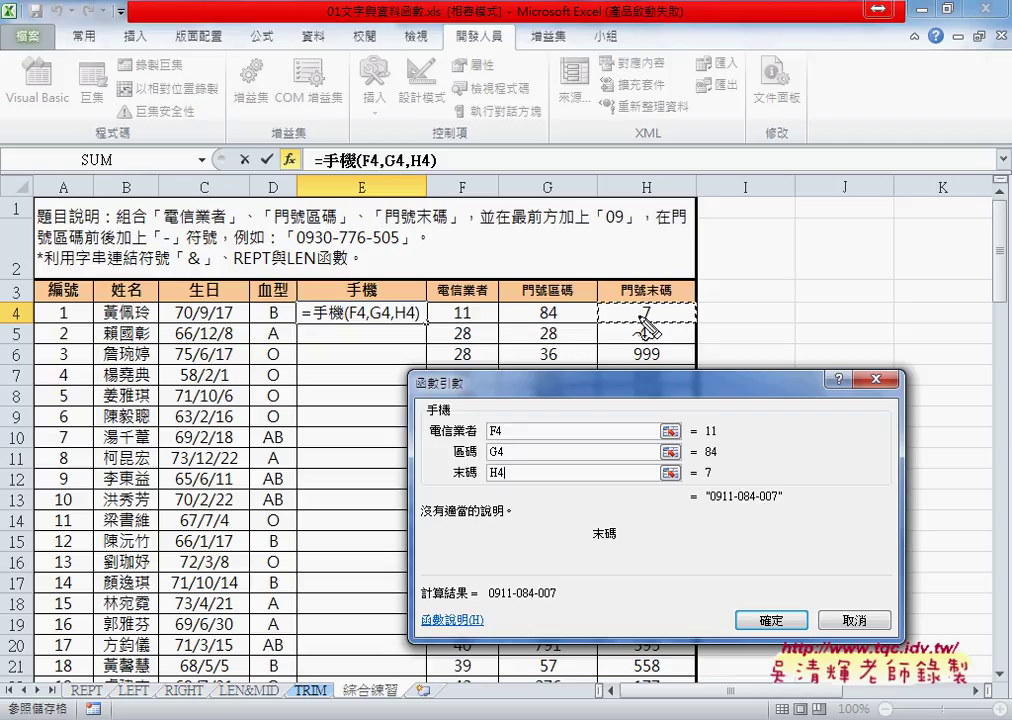
pyautogui.moveTo(706, 503); pyautogui.dragTo(779, 500)
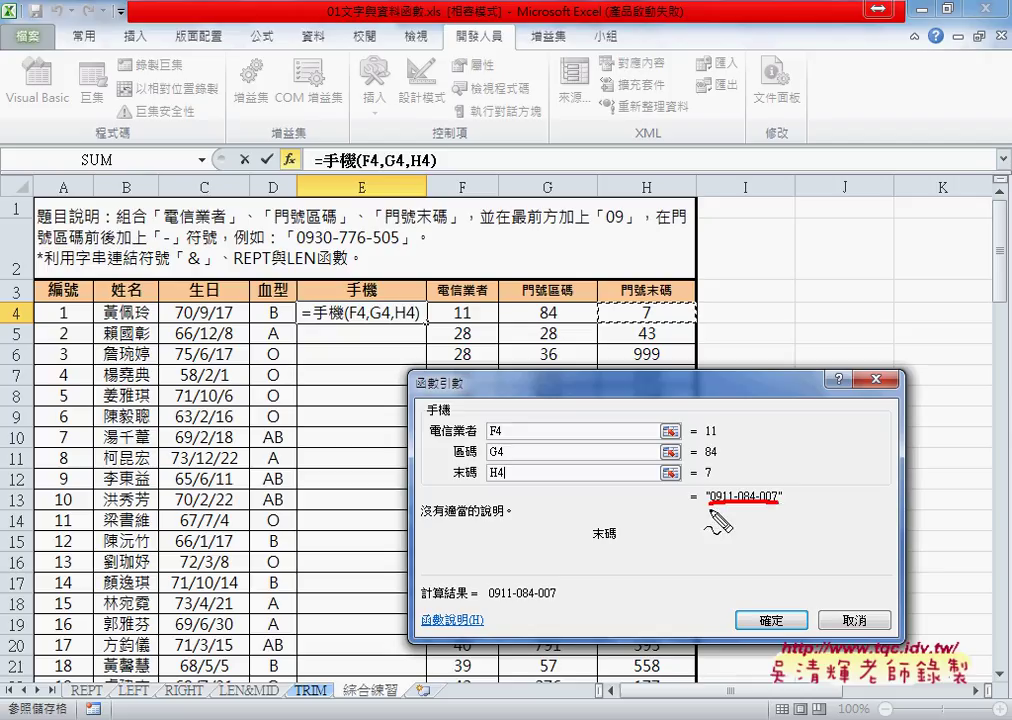
pyautogui.moveTo(704, 437)
pyautogui.mouseDown()
pyautogui.moveTo(718, 437)
pyautogui.moveTo(714, 482)
pyautogui.mouseUp()
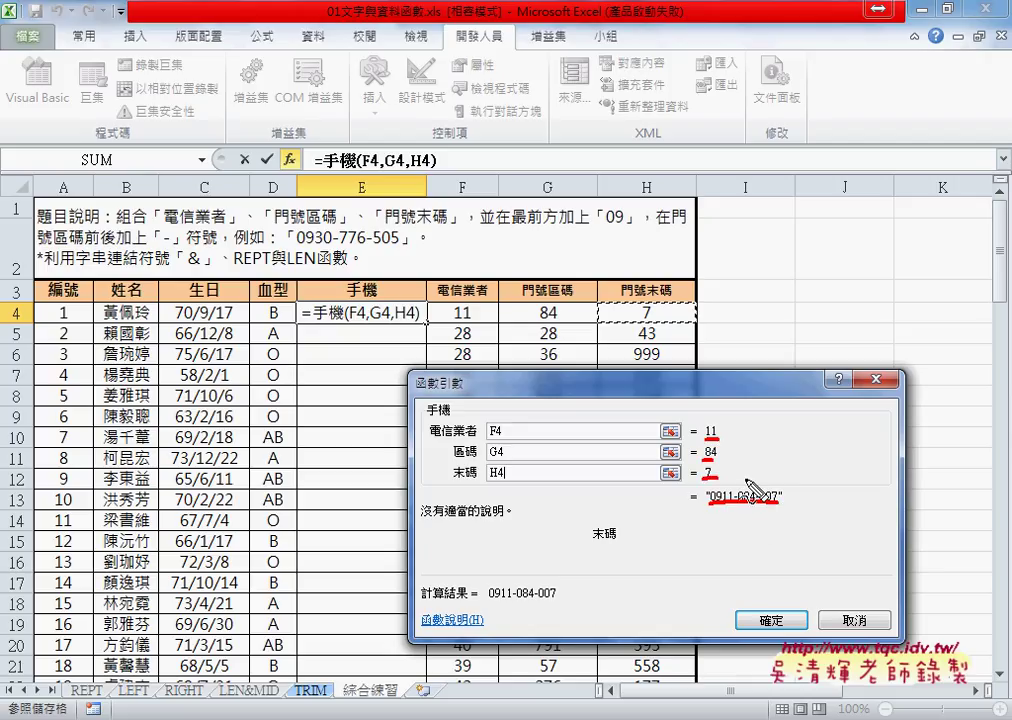
pyautogui.moveTo(446, 315)
pyautogui.mouseDown()
pyautogui.moveTo(455, 418)
pyautogui.moveTo(470, 404)
pyautogui.mouseUp()
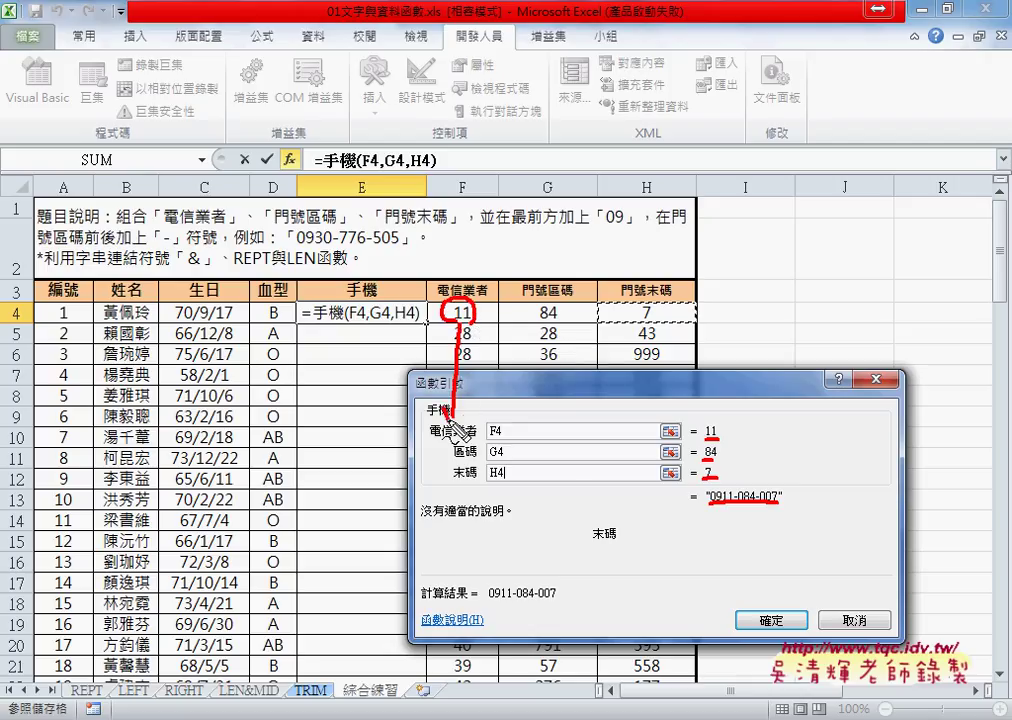
pyautogui.moveTo(537, 318)
pyautogui.mouseDown()
pyautogui.moveTo(558, 318)
pyautogui.moveTo(485, 440)
pyautogui.moveTo(500, 436)
pyautogui.mouseUp()
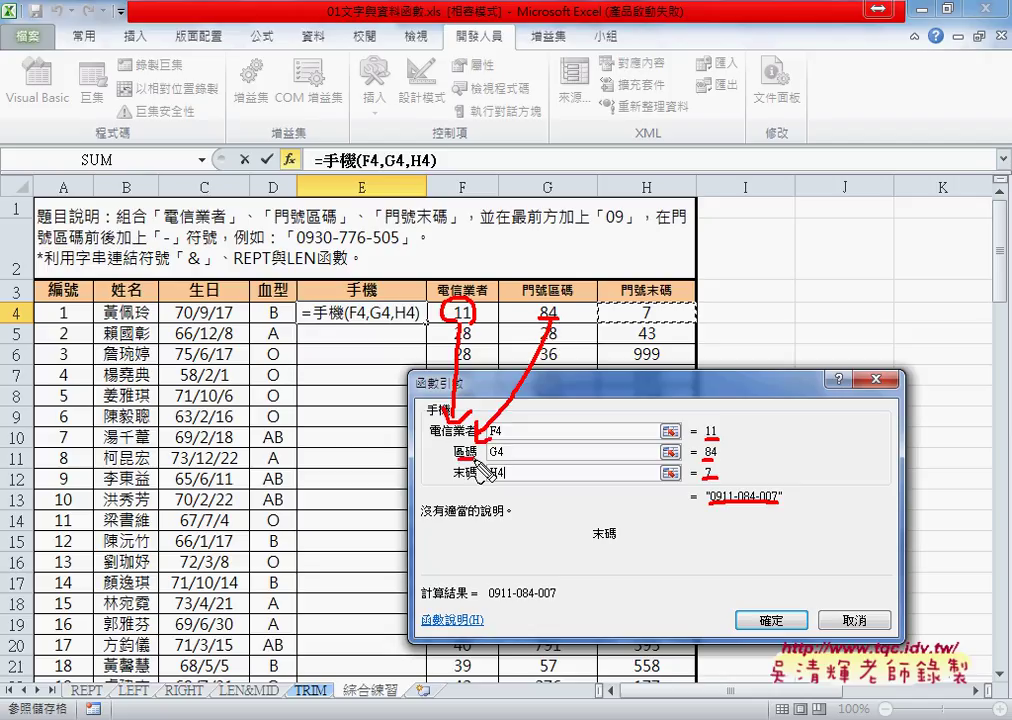
pyautogui.moveTo(456, 481); pyautogui.dragTo(474, 481)
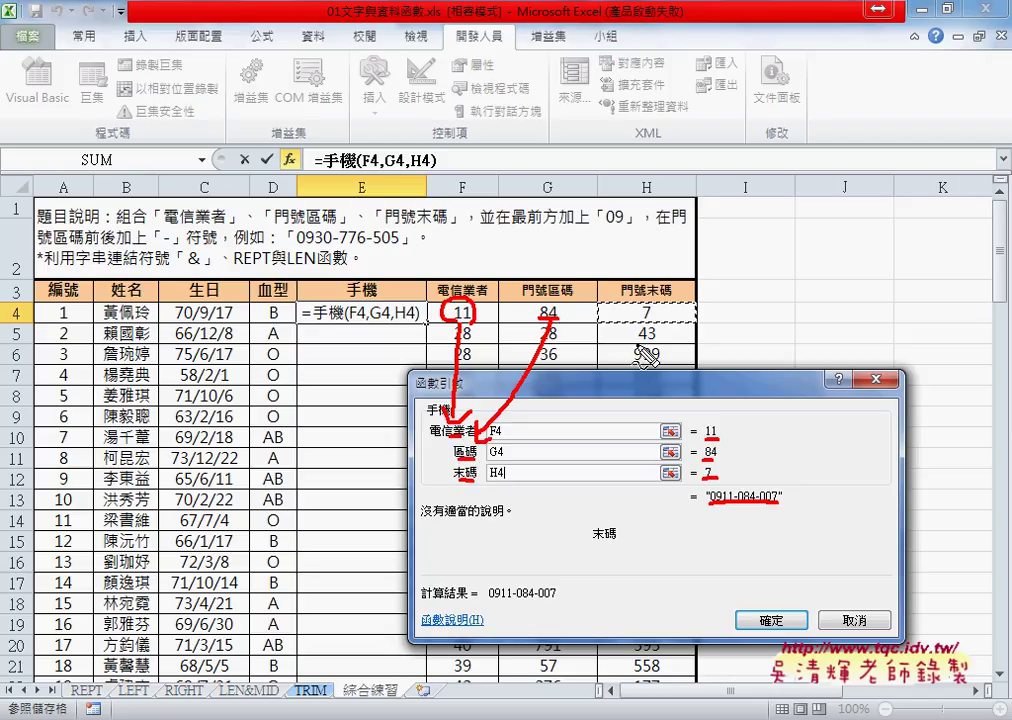
pyautogui.moveTo(650, 320); pyautogui.dragTo(485, 480)
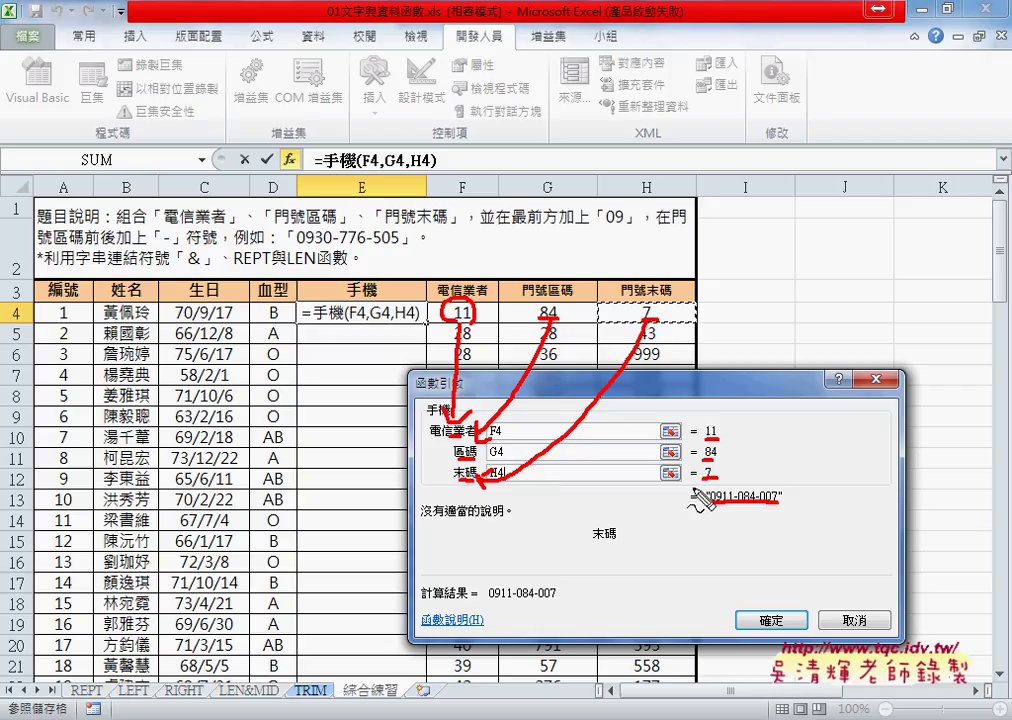
pyautogui.moveTo(716, 479); pyautogui.dragTo(780, 505)
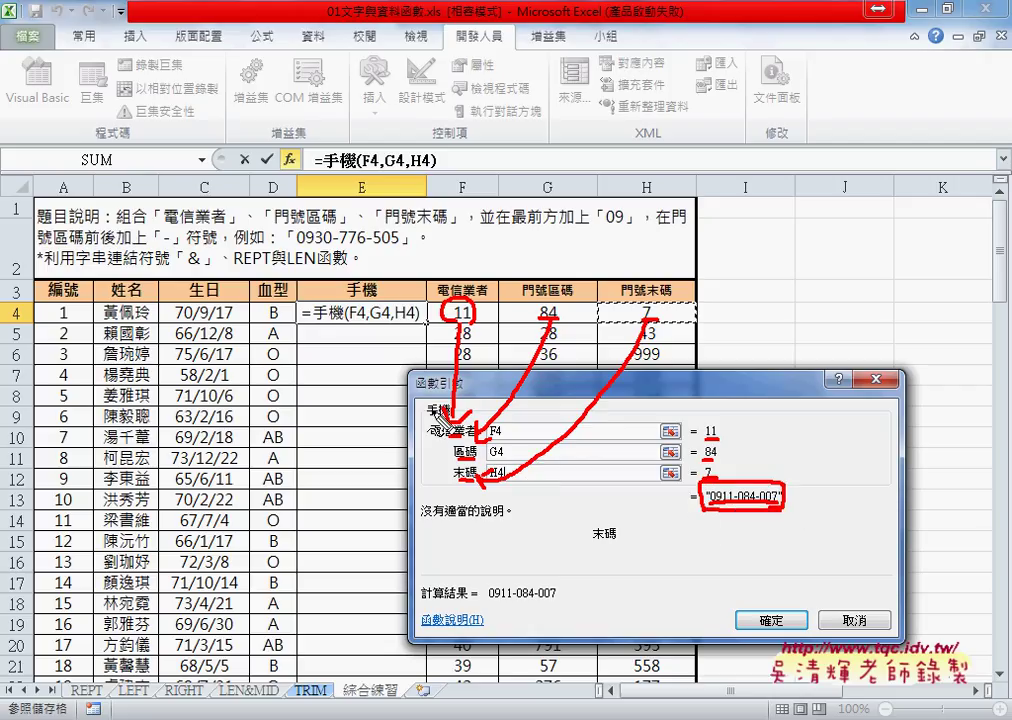
pyautogui.moveTo(430, 404); pyautogui.dragTo(420, 414)
pyautogui.moveTo(700, 497)
pyautogui.mouseDown()
pyautogui.moveTo(432, 412)
pyautogui.moveTo(384, 340)
pyautogui.mouseUp()
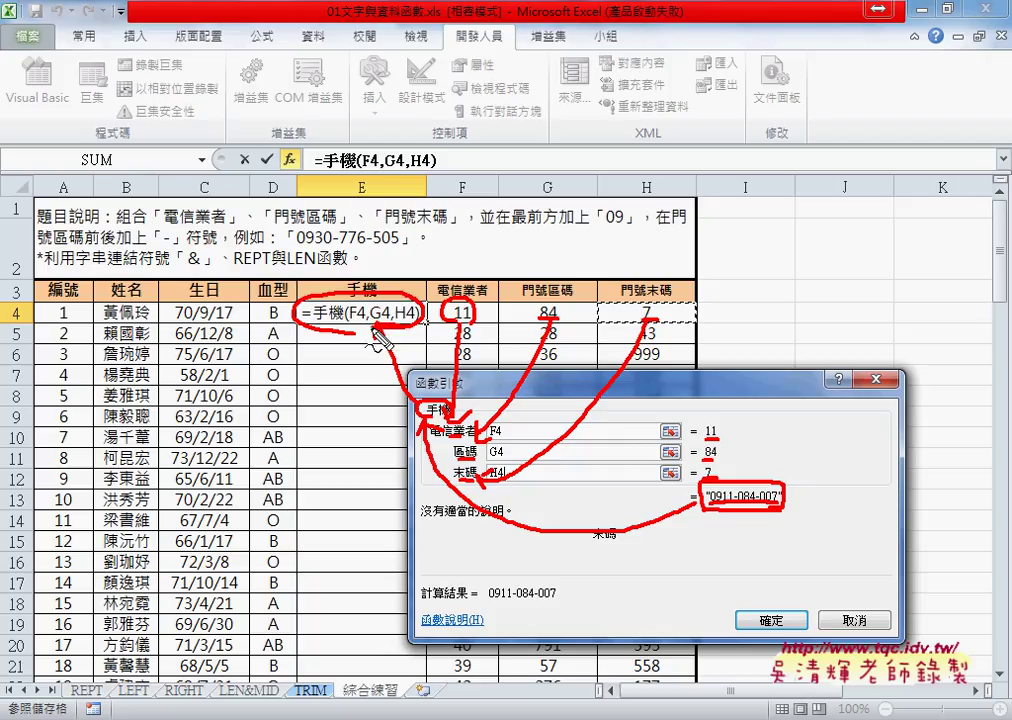
pyautogui.press('Escape')
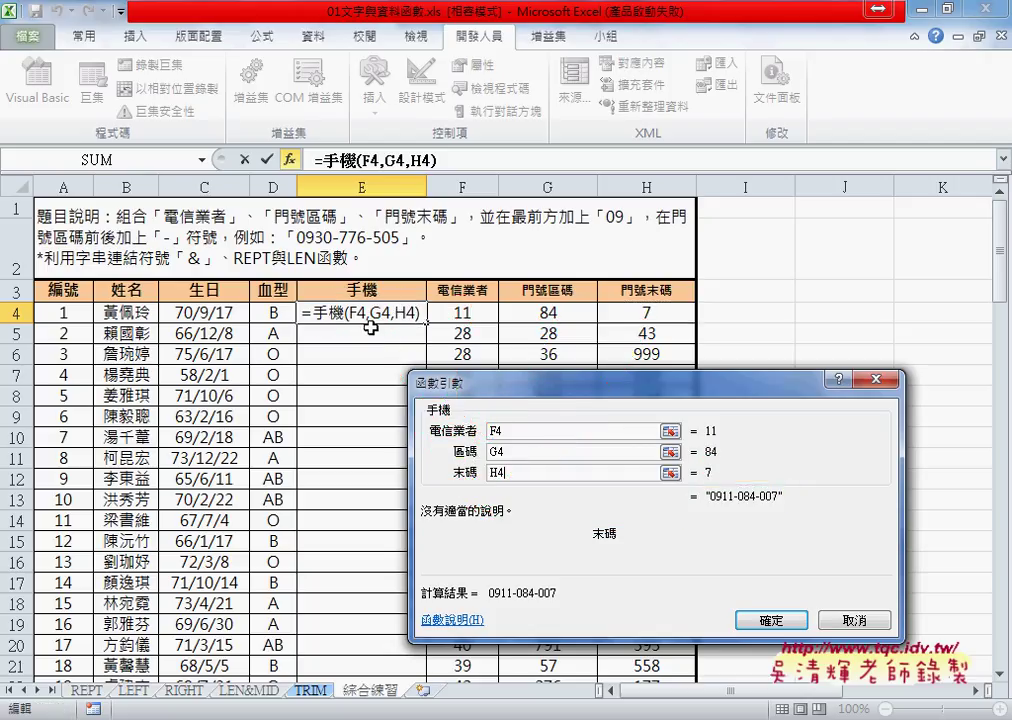
pyautogui.click(768, 619)
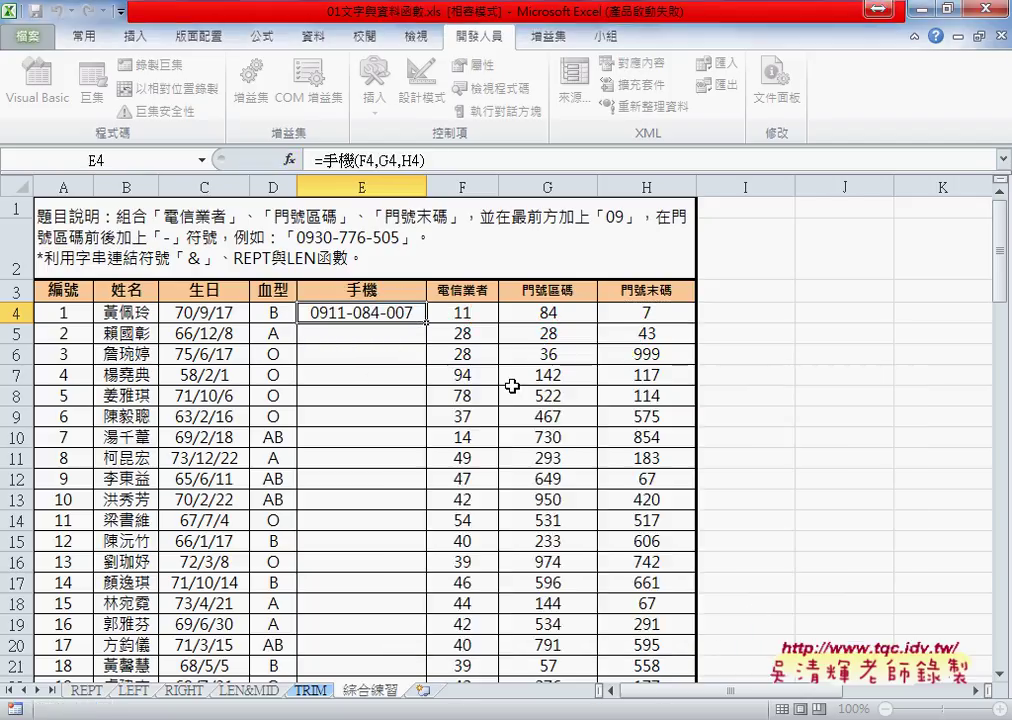
# Step: Fill the 手機 formula down column E, clear the results, then undo to restore them
pyautogui.doubleClick(427, 322)
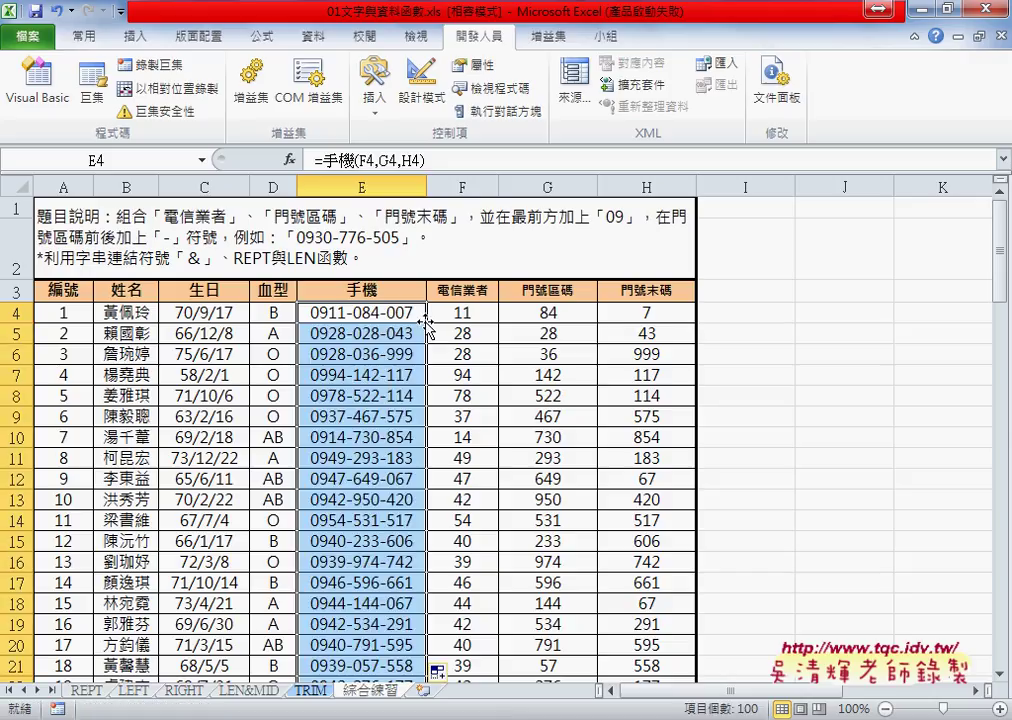
pyautogui.press('Delete')
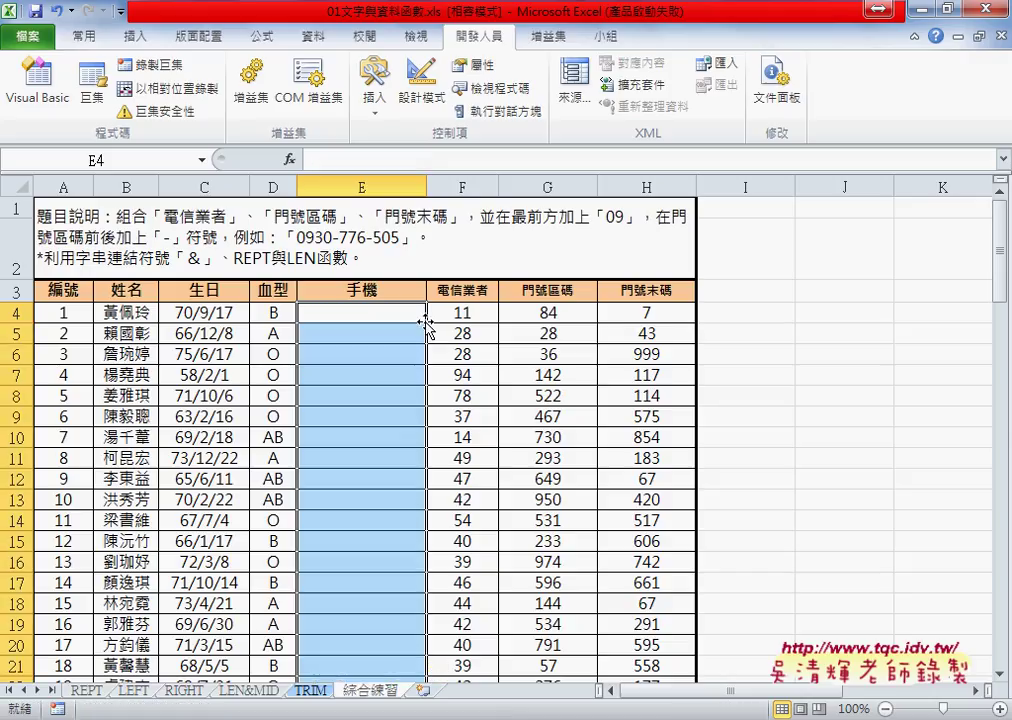
pyautogui.hotkey('ctrl', 'z')
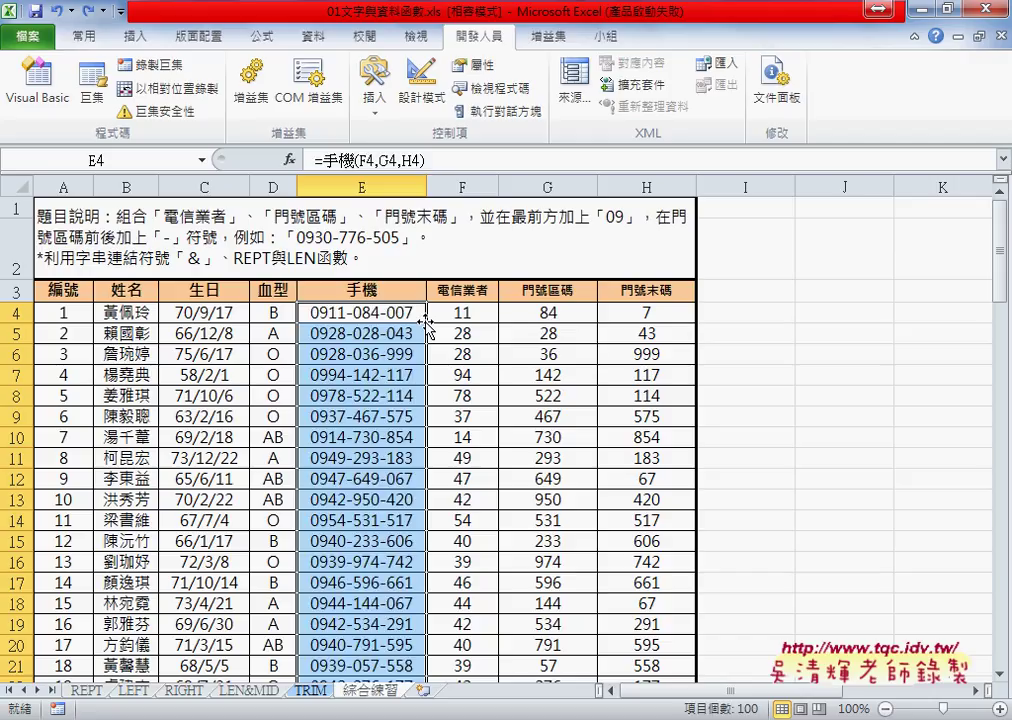
# Step: Reopen E4's 手機 formula arguments to review the area-code and last-digits inputs
pyautogui.click(316, 312)
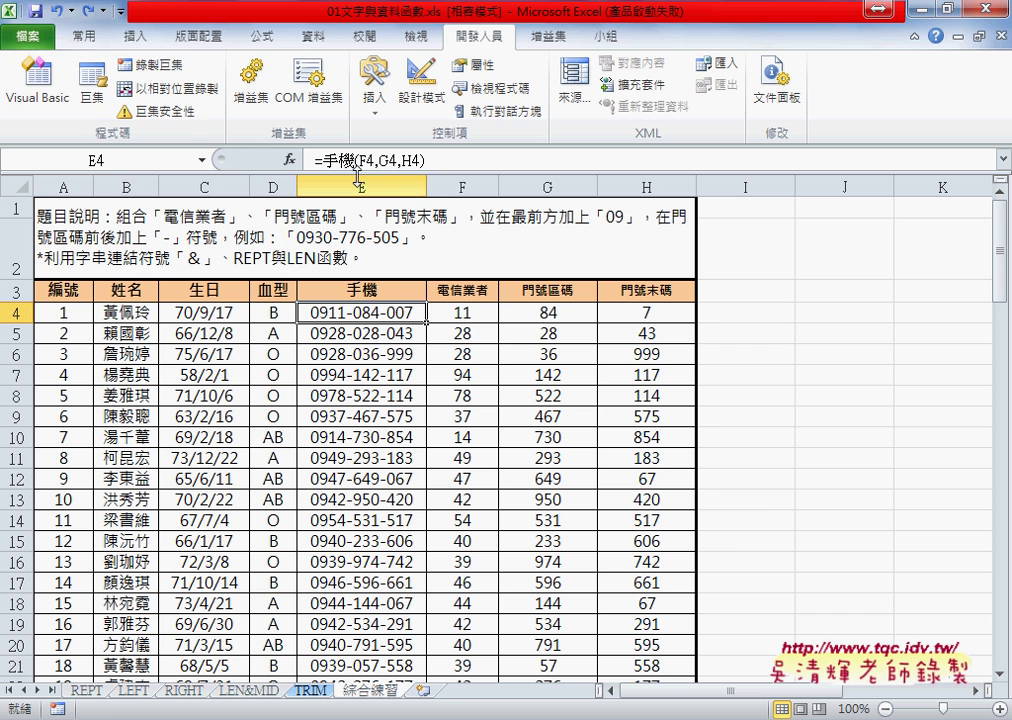
pyautogui.click(326, 159)
pyautogui.click(289, 159)
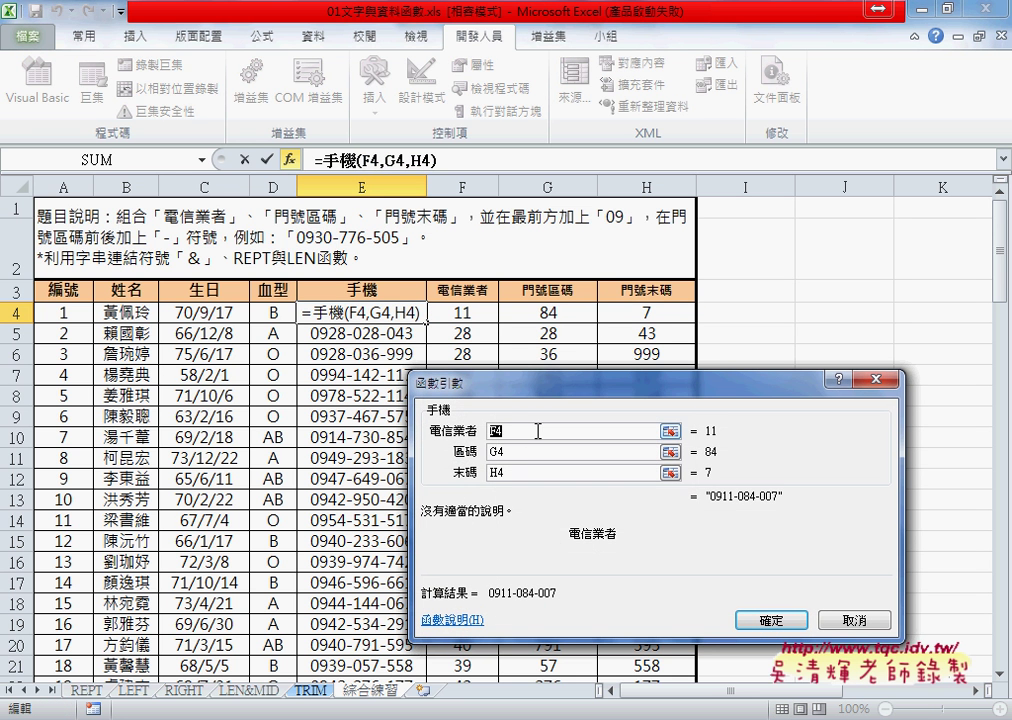
pyautogui.click(529, 451)
pyautogui.click(529, 472)
pyautogui.hotkey('alt', 'Tab')
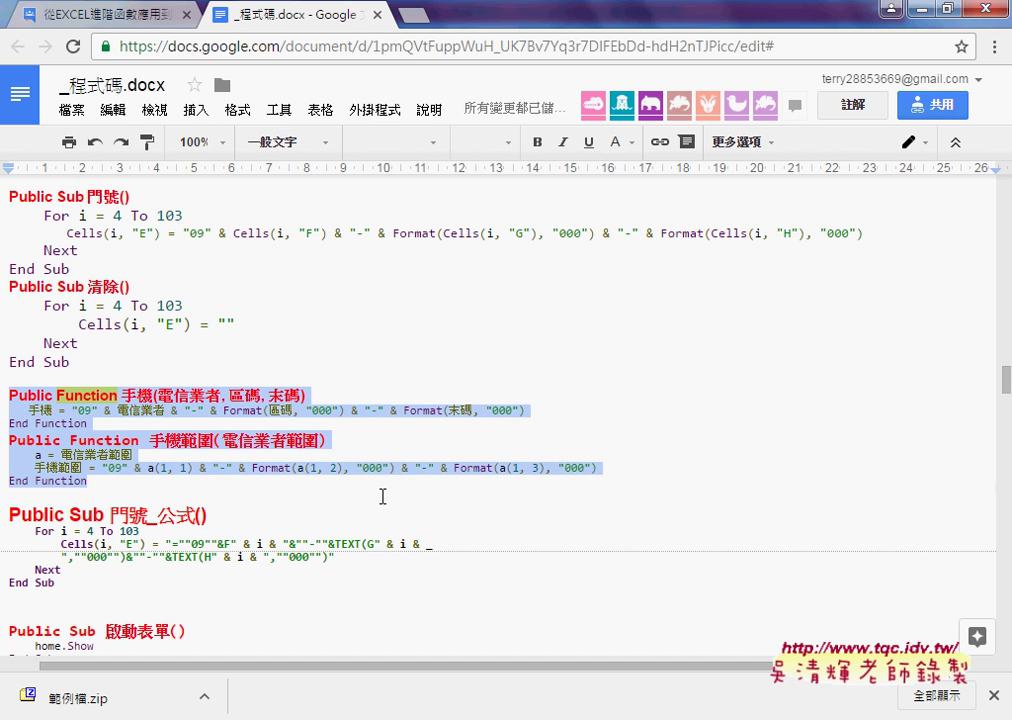
pyautogui.click(443, 422)
pyautogui.moveTo(524, 410); pyautogui.dragTo(27, 411)
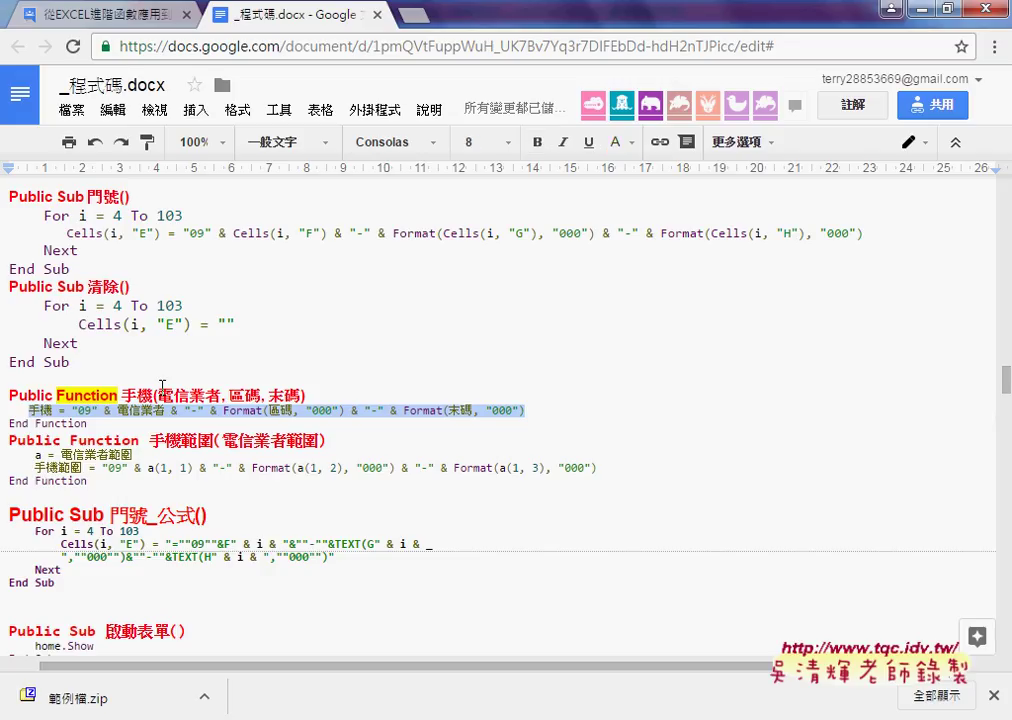
pyautogui.moveTo(305, 396); pyautogui.dragTo(228, 396)
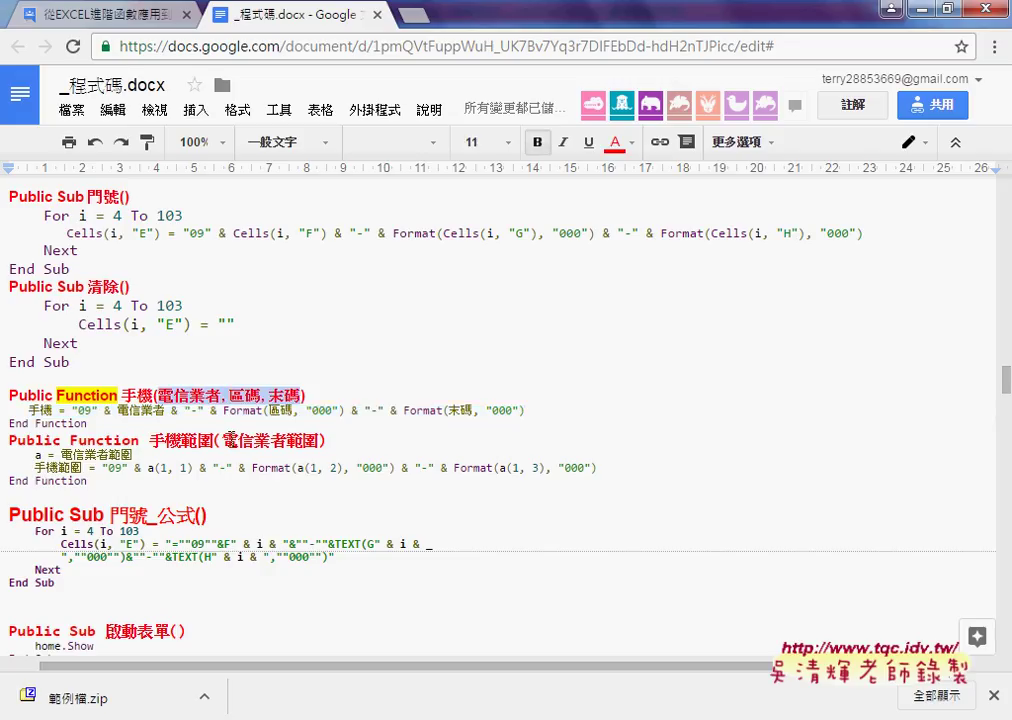
pyautogui.moveTo(238, 440); pyautogui.dragTo(300, 440)
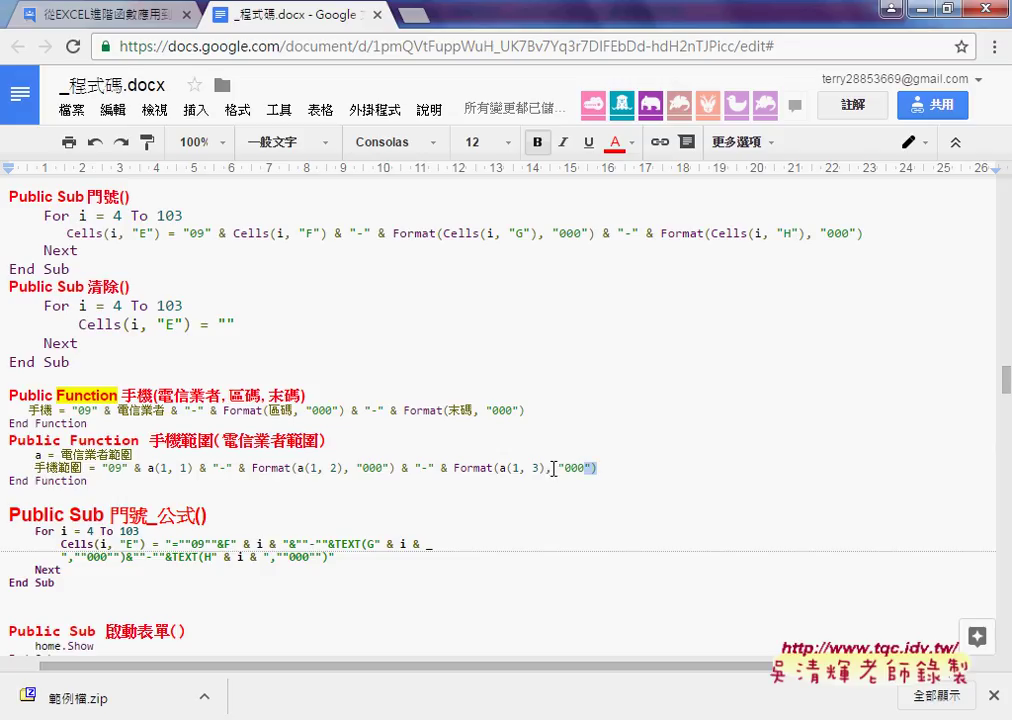
pyautogui.moveTo(597, 468)
pyautogui.mouseDown()
pyautogui.moveTo(71, 457)
pyautogui.moveTo(132, 455)
pyautogui.mouseUp()
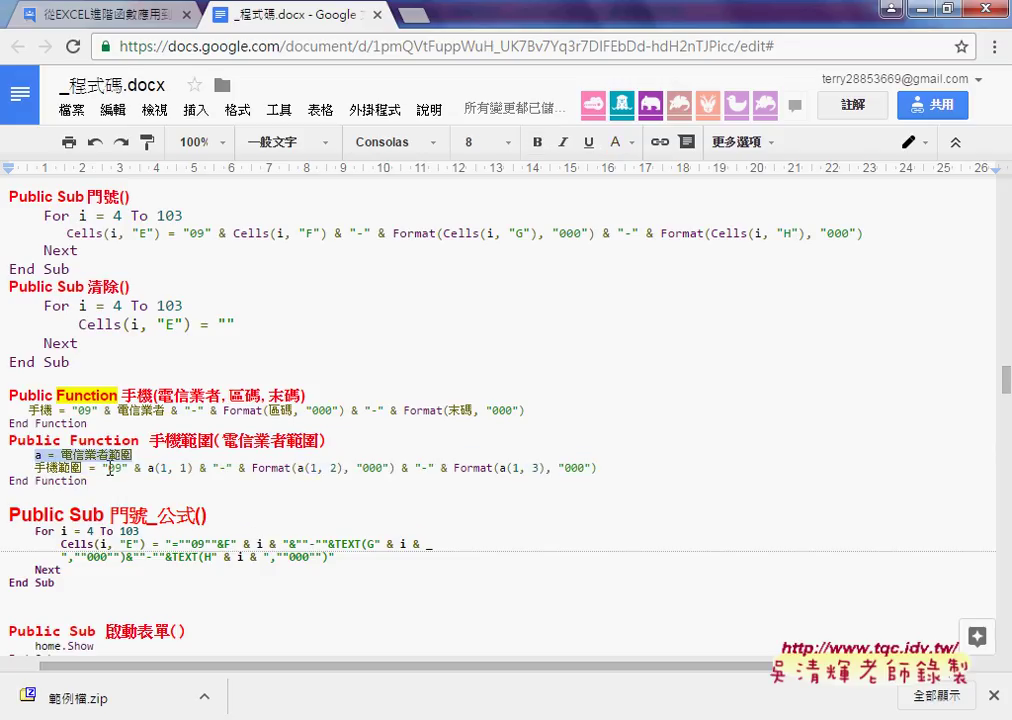